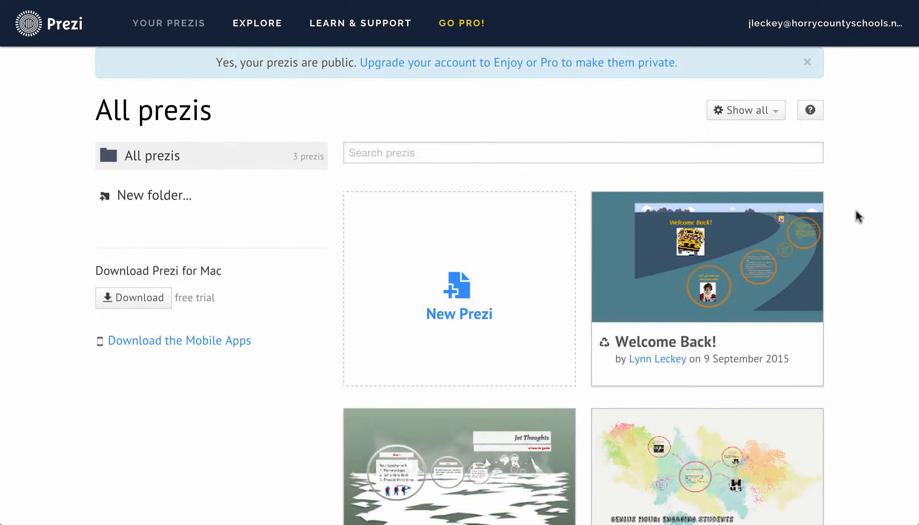
Step: Create a new prezi from the "The Road Ahead" template found among the additional templates
{"action": "scroll", "coordinate": [856, 211], "scroll_direction": "down", "scroll_amount": 1}
{"action": "left_click", "coordinate": [465, 272]}
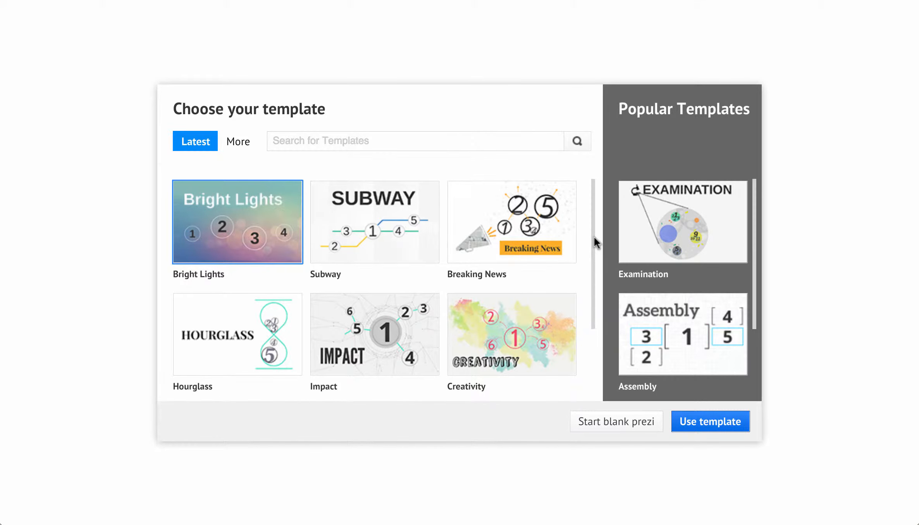
{"action": "left_click_drag", "start_coordinate": [594, 237], "coordinate": [593, 207]}
{"action": "left_click", "coordinate": [237, 145]}
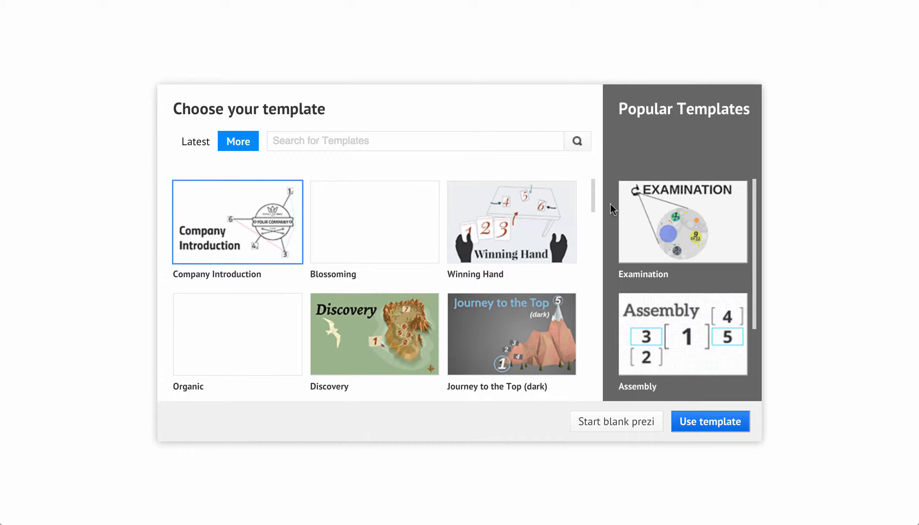
{"action": "mouse_move", "coordinate": [595, 203]}
{"action": "left_mouse_down"}
{"action": "mouse_move", "coordinate": [594, 269]}
{"action": "mouse_move", "coordinate": [594, 213]}
{"action": "left_mouse_up"}
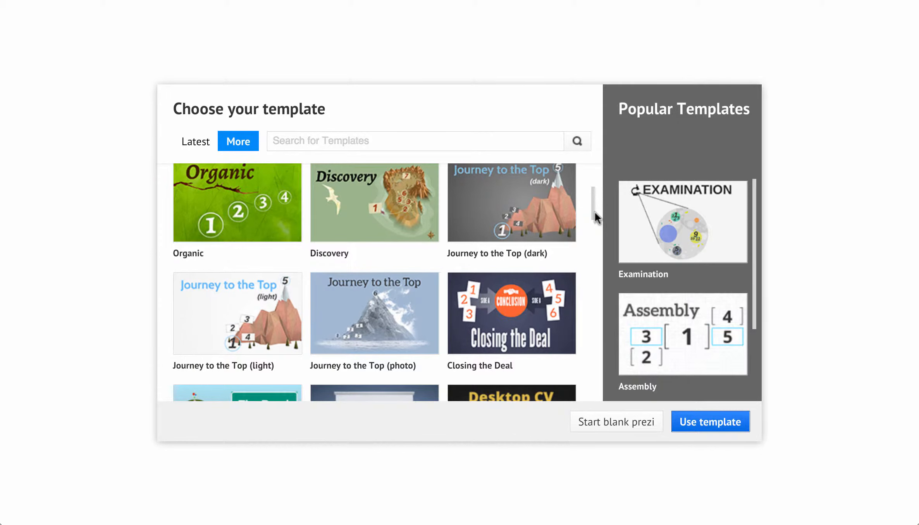
{"action": "left_click_drag", "start_coordinate": [594, 213], "coordinate": [593, 225]}
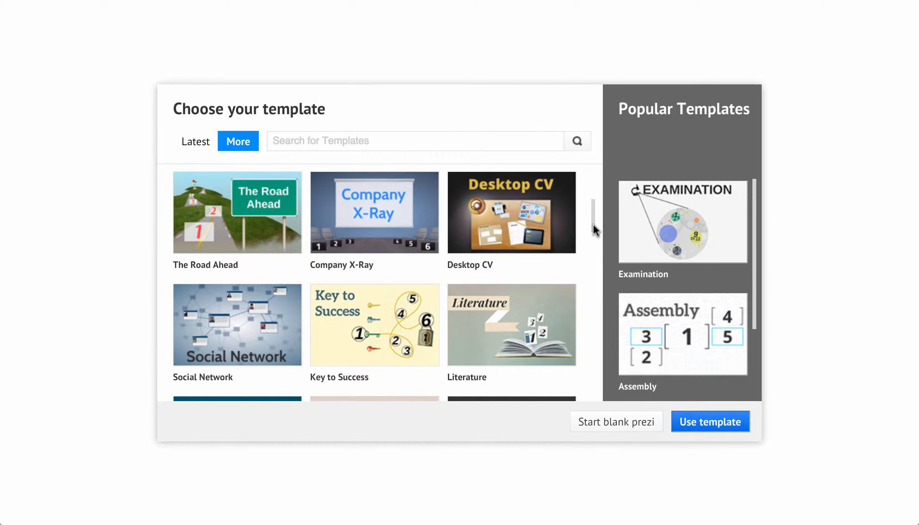
{"action": "left_click", "coordinate": [237, 226]}
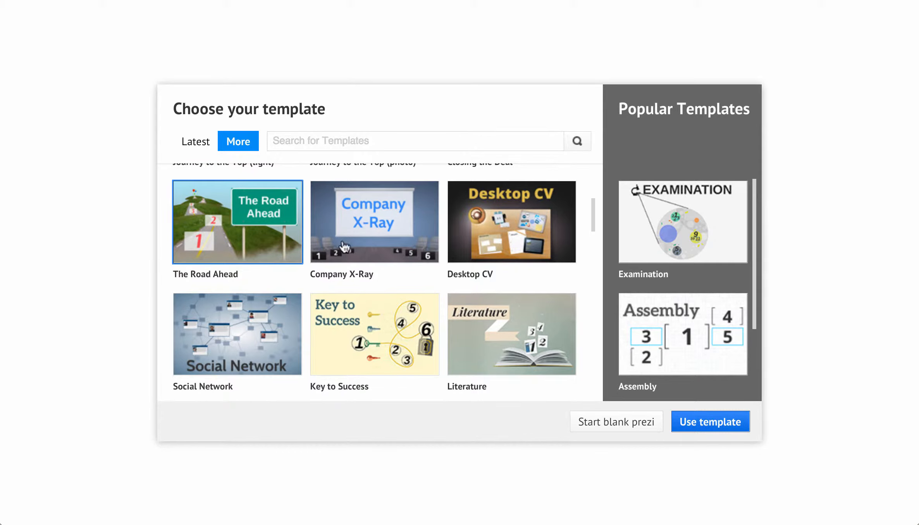
{"action": "left_click", "coordinate": [711, 428]}
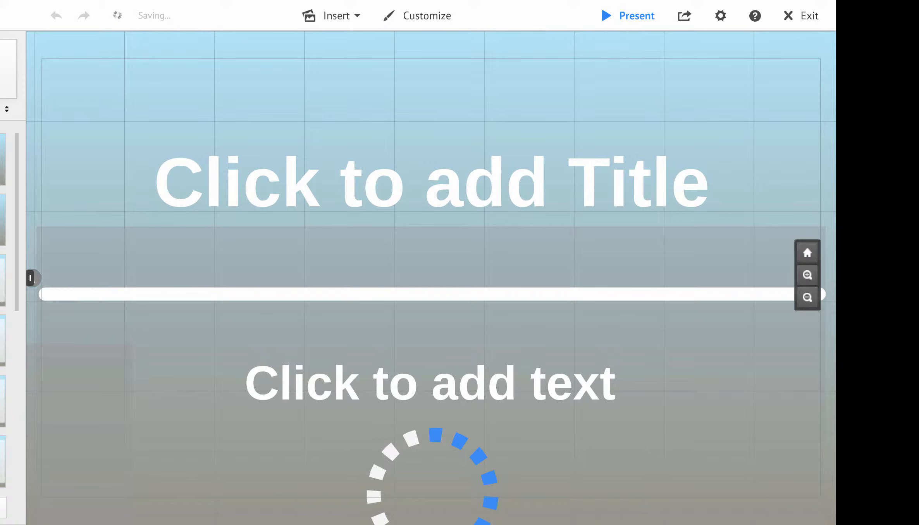
Step: Examine the template's canvas around the title sign and the frames along the road
{"action": "left_click", "coordinate": [810, 304]}
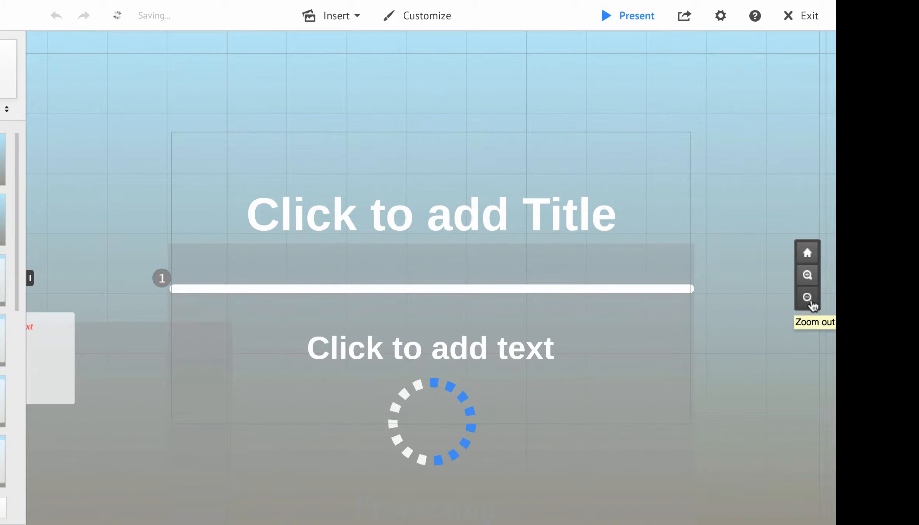
{"action": "left_click", "coordinate": [809, 298]}
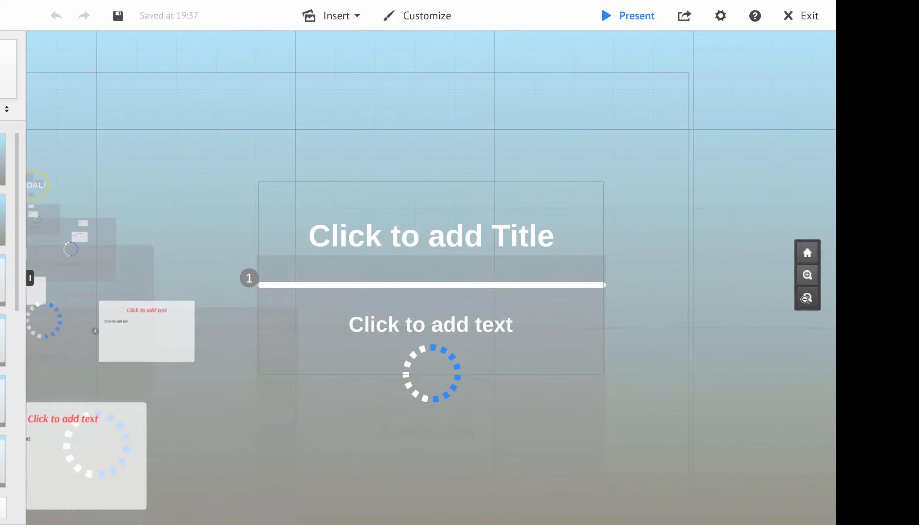
{"action": "left_click", "coordinate": [806, 298]}
{"action": "left_click_drag", "start_coordinate": [254, 222], "coordinate": [353, 176]}
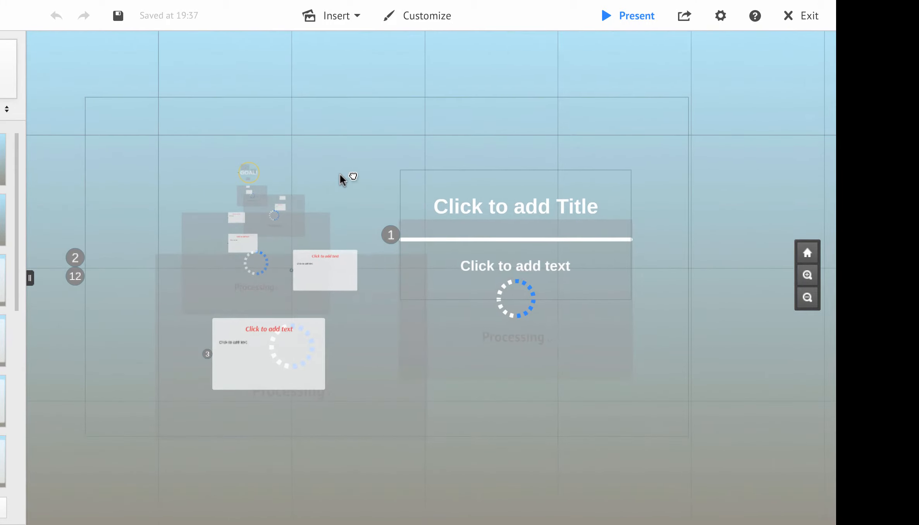
{"action": "left_click", "coordinate": [809, 286]}
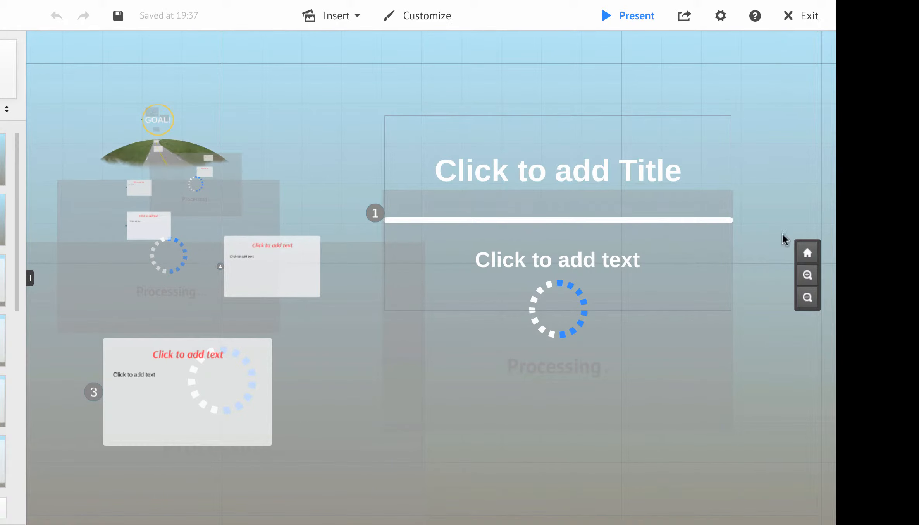
{"action": "left_click", "coordinate": [808, 275]}
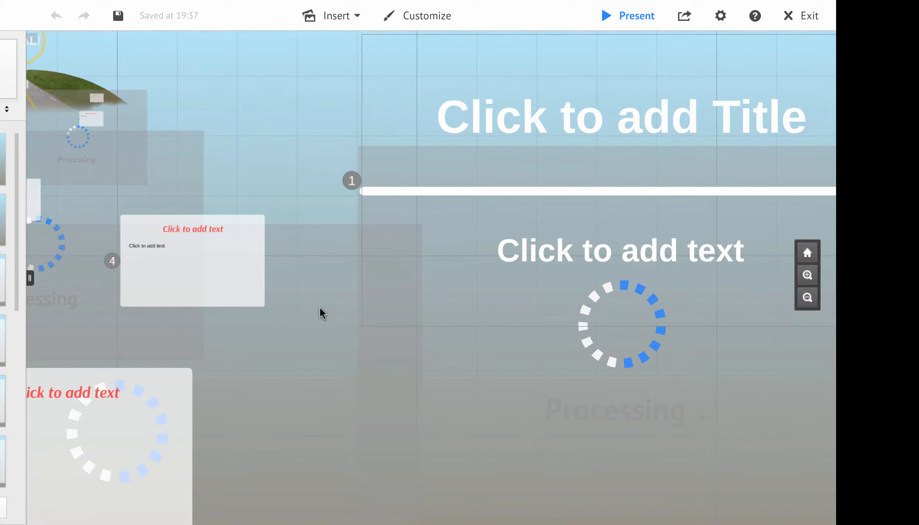
{"action": "left_click_drag", "start_coordinate": [320, 306], "coordinate": [145, 241]}
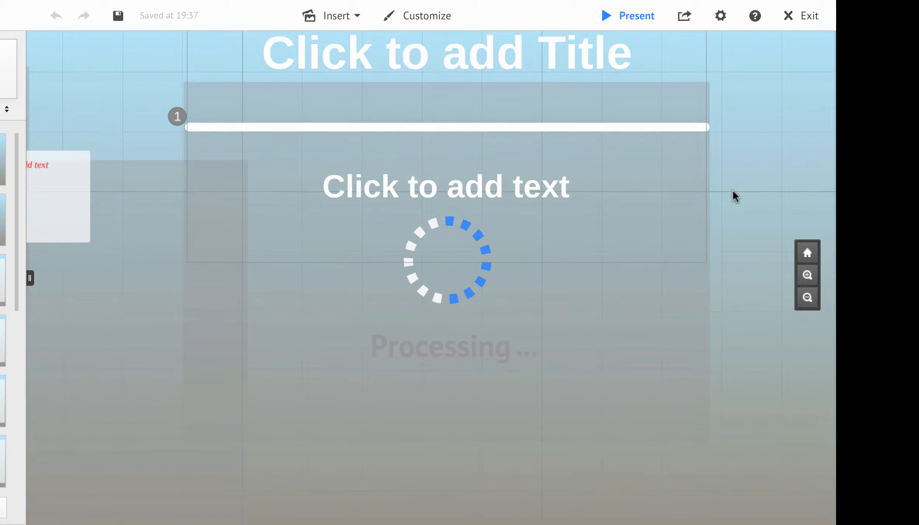
{"action": "left_click_drag", "start_coordinate": [732, 190], "coordinate": [728, 256]}
Step: Replace the title placeholder in frame 1 with "Add title HERE"
{"action": "left_click", "coordinate": [577, 127]}
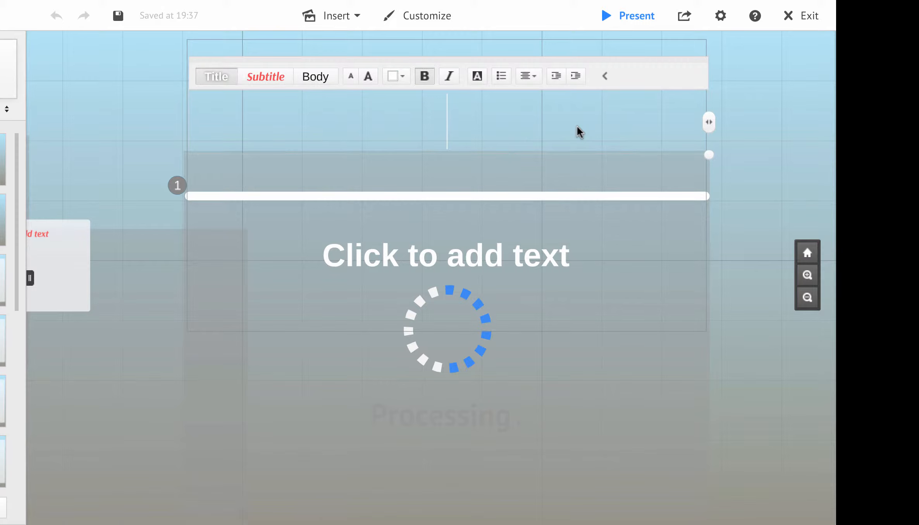
{"action": "type", "text": "Add dtitl"}
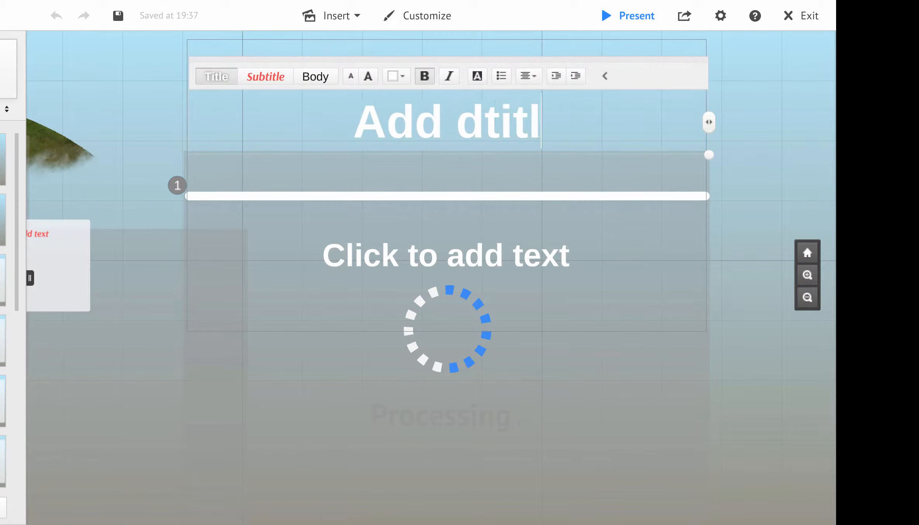
{"action": "type", "text": "e HERe"}
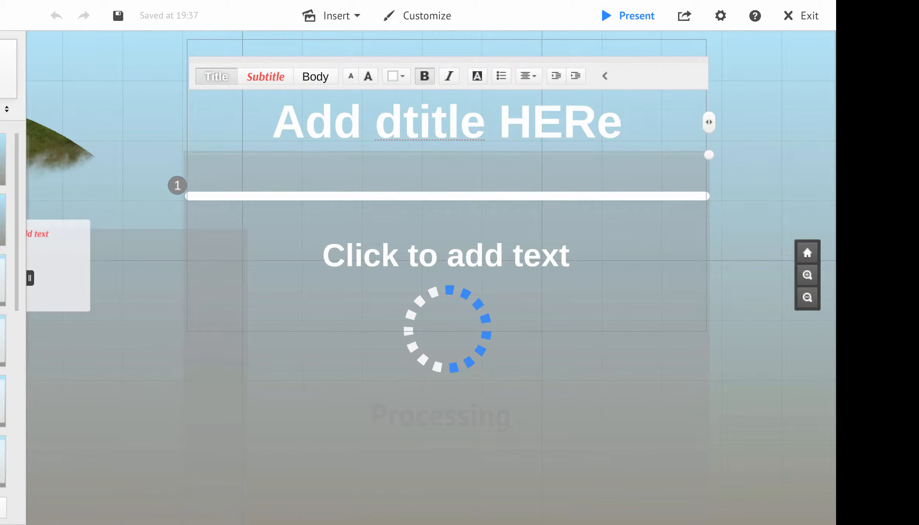
{"action": "key", "text": "BackSpace"}
{"action": "type", "text": "E"}
{"action": "left_click", "coordinate": [400, 116]}
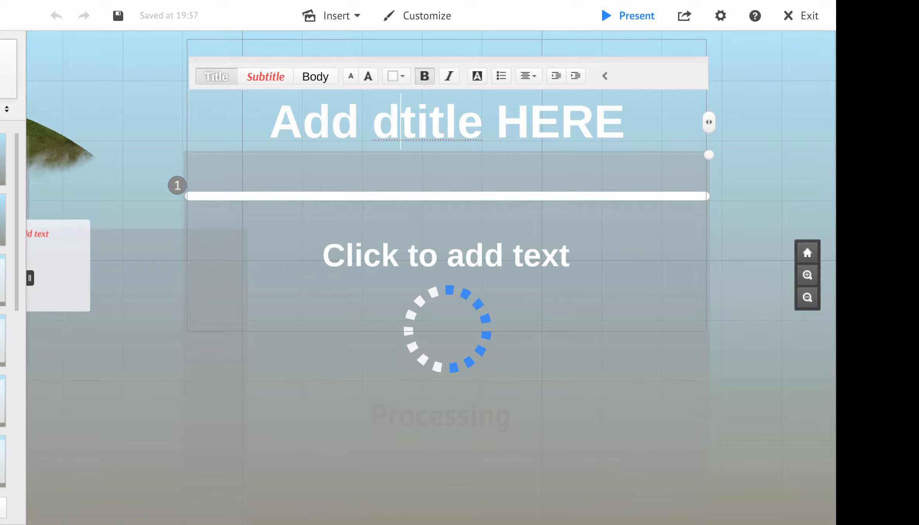
{"action": "key", "text": "BackSpace"}
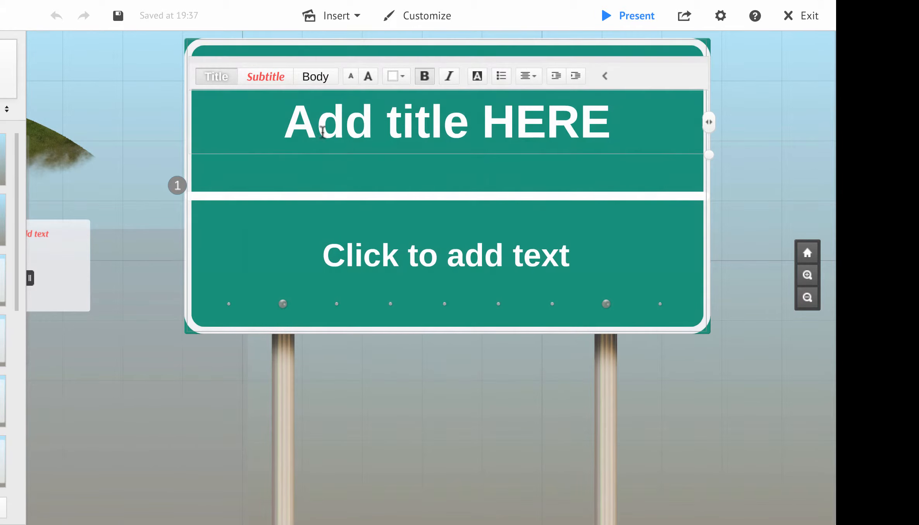
Step: Give the "Add title HERE" text a highlighted background and colour its letters red
{"action": "left_click_drag", "start_coordinate": [285, 122], "coordinate": [620, 140]}
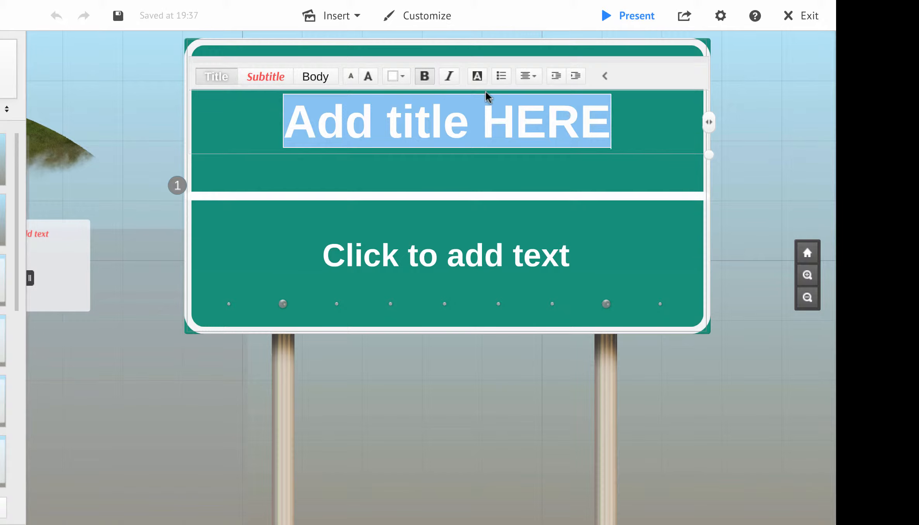
{"action": "left_click", "coordinate": [532, 82]}
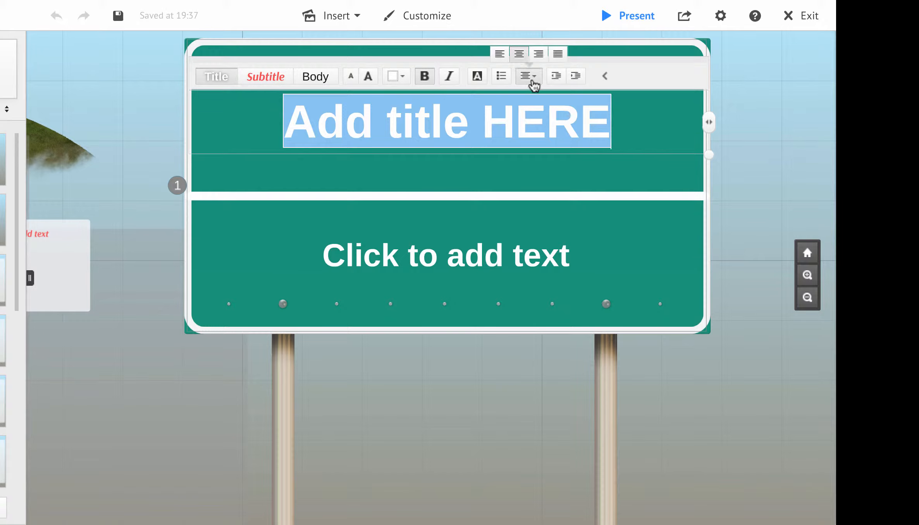
{"action": "left_click", "coordinate": [477, 77]}
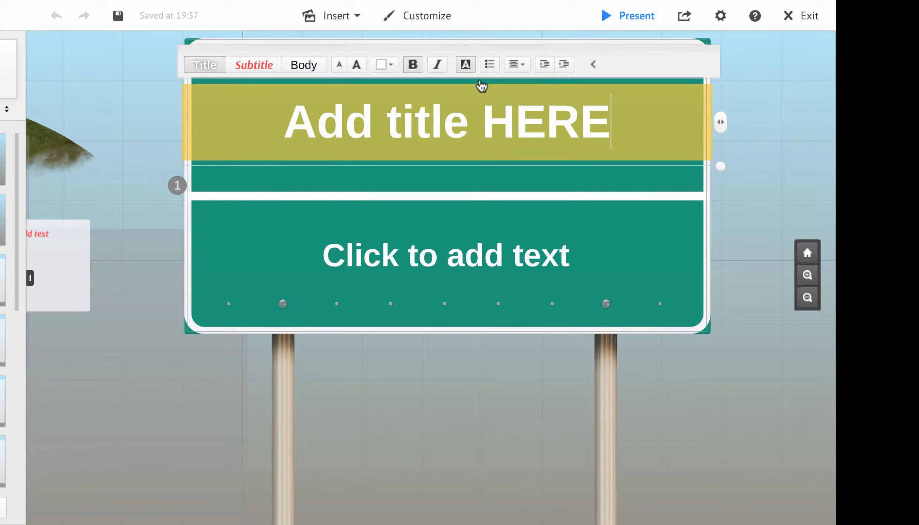
{"action": "left_click", "coordinate": [357, 65]}
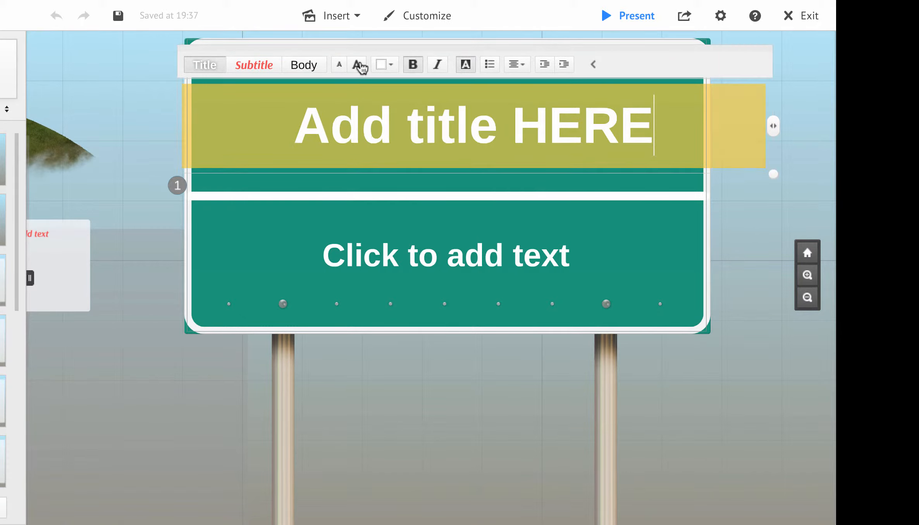
{"action": "left_click", "coordinate": [339, 65]}
{"action": "left_click", "coordinate": [382, 64]}
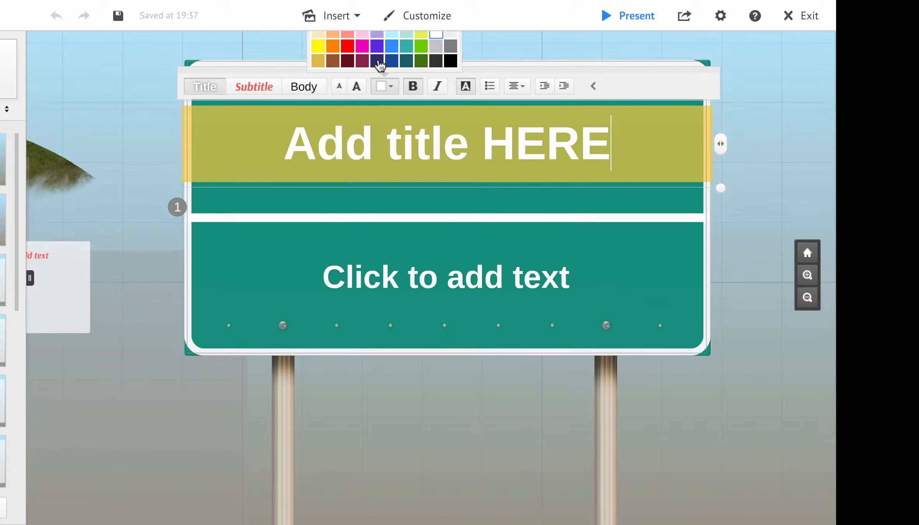
{"action": "left_click", "coordinate": [348, 62]}
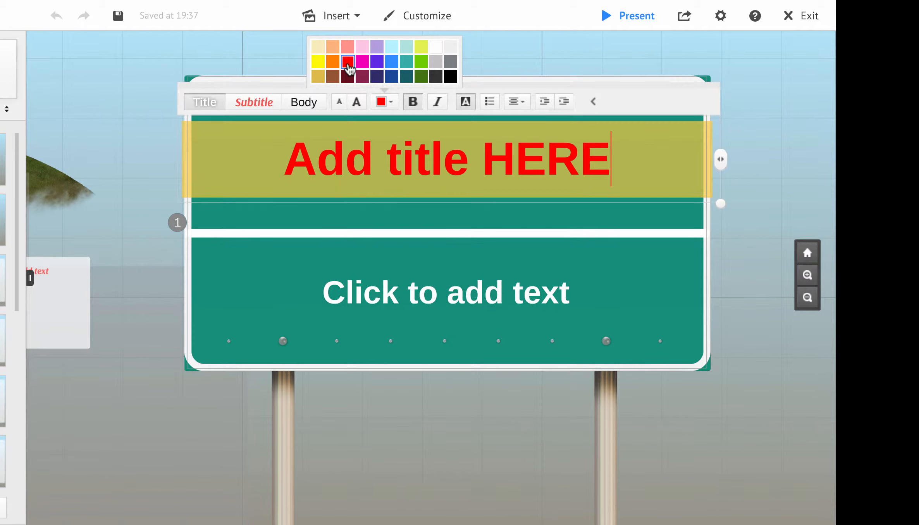
Step: Fill the text placeholder below the sign's title with "sjf;lksjdfa;lsidufa;silfa;wliefjawe" and finish editing it
{"action": "left_click", "coordinate": [471, 295]}
{"action": "type", "text": "sjf;lksjdfa;l"}
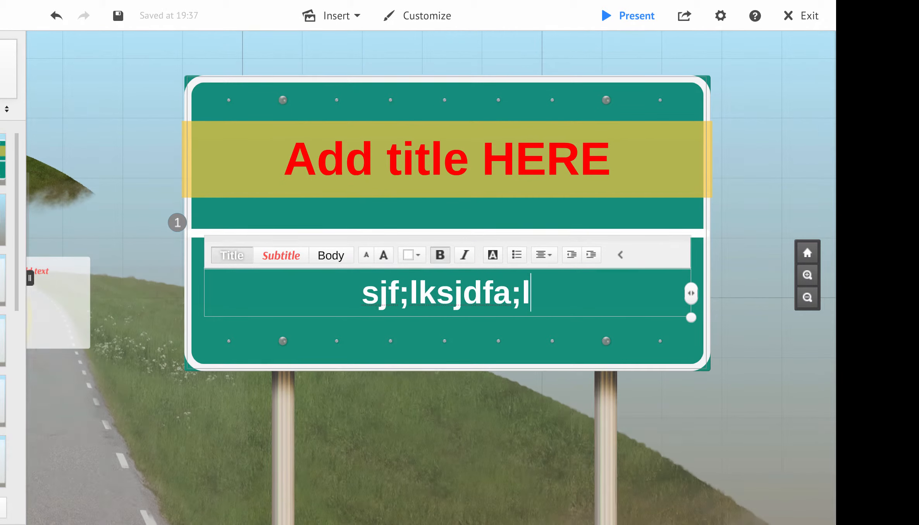
{"action": "type", "text": "sidufa;silfa;wliefjawe"}
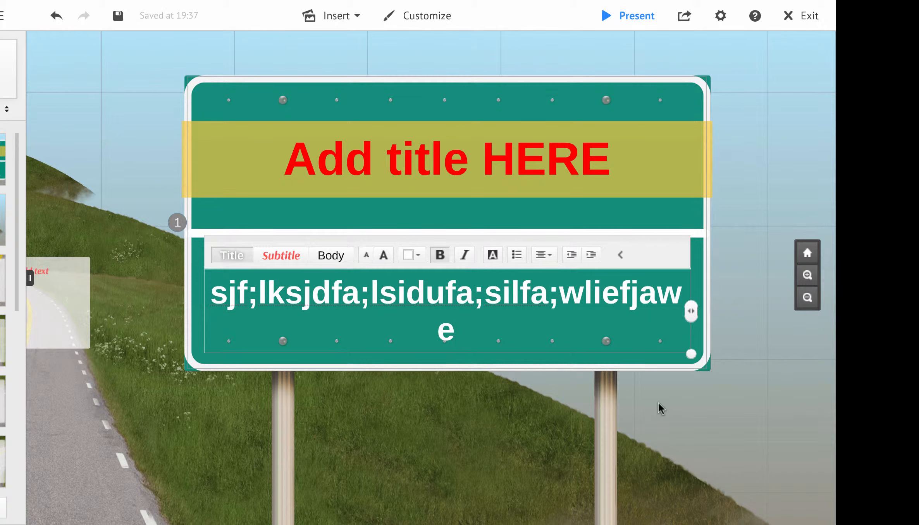
{"action": "left_click", "coordinate": [808, 297]}
{"action": "left_click", "coordinate": [630, 382]}
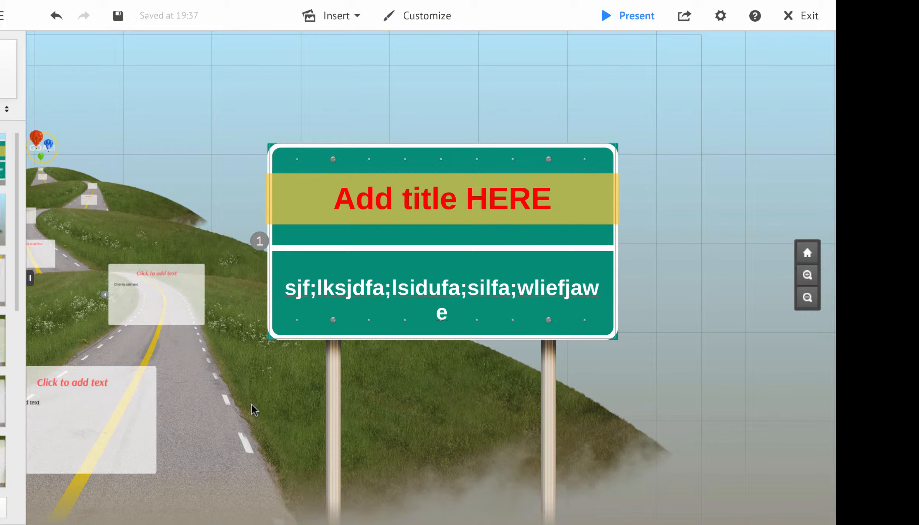
Step: Examine the numbered frames on the road, going to the overview frame 2 and the text frame 3
{"action": "left_click_drag", "start_coordinate": [253, 403], "coordinate": [479, 365]}
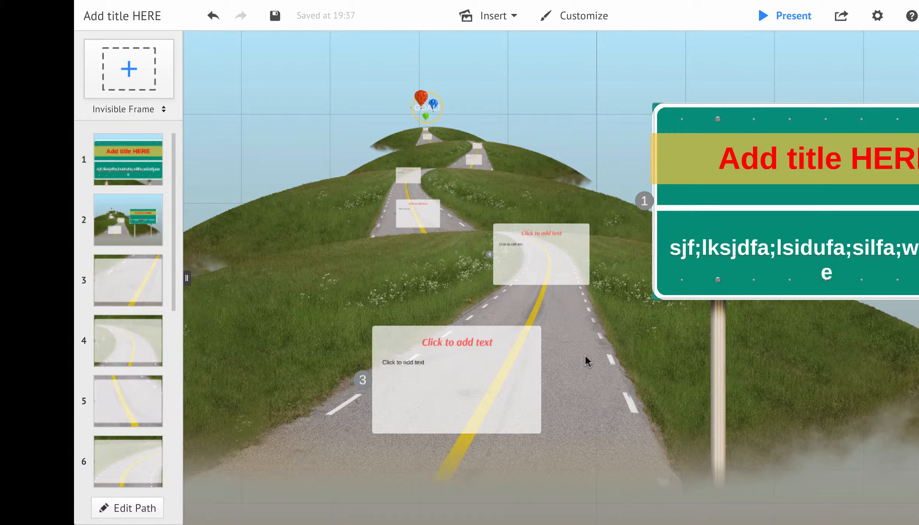
{"action": "left_click_drag", "start_coordinate": [586, 363], "coordinate": [784, 320]}
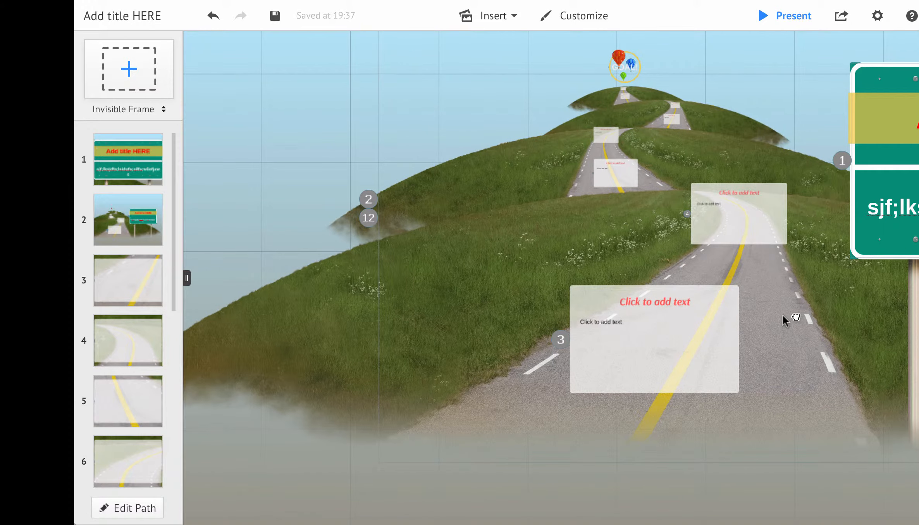
{"action": "left_click", "coordinate": [368, 199]}
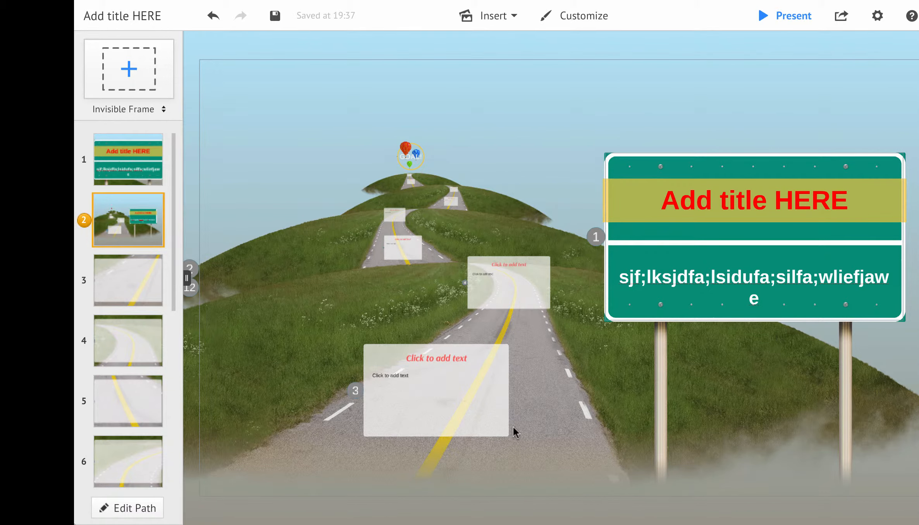
{"action": "left_click_drag", "start_coordinate": [593, 404], "coordinate": [658, 358]}
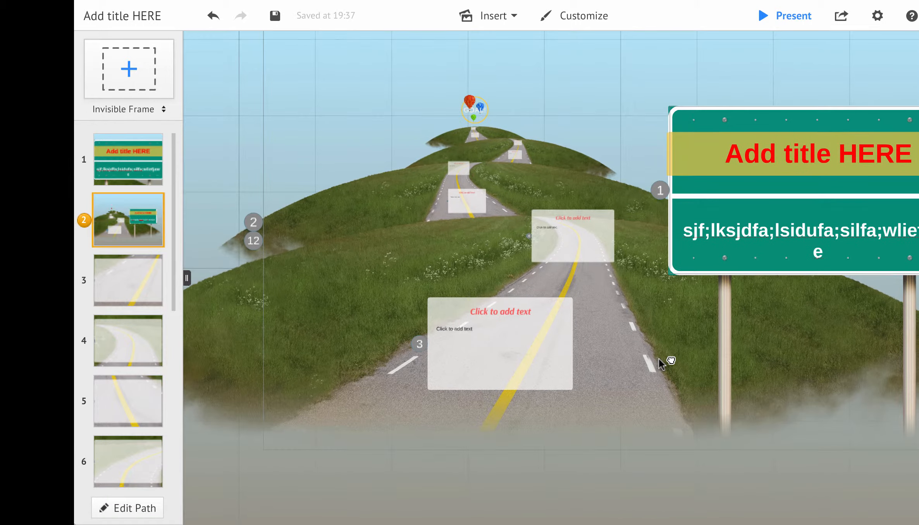
{"action": "left_click", "coordinate": [421, 344]}
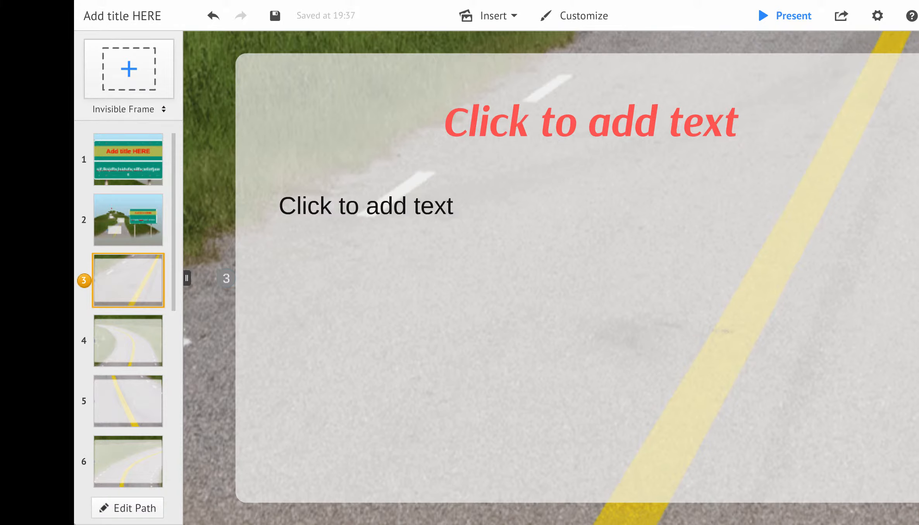
{"action": "left_click", "coordinate": [918, 306]}
{"action": "left_click", "coordinate": [918, 306]}
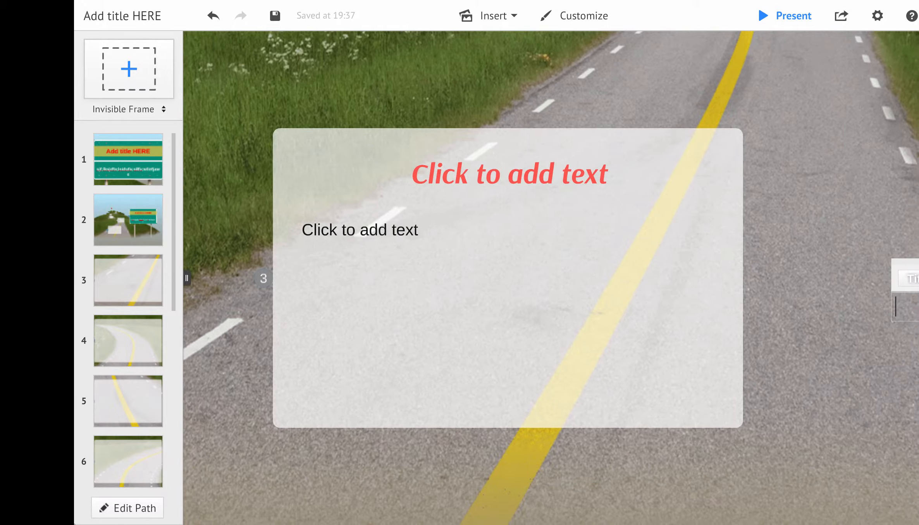
Step: Start editing the presentation path and move path point 3 from the road's front text frame onto the title sign
{"action": "scroll", "coordinate": [782, 345], "scroll_direction": "down", "scroll_amount": 5}
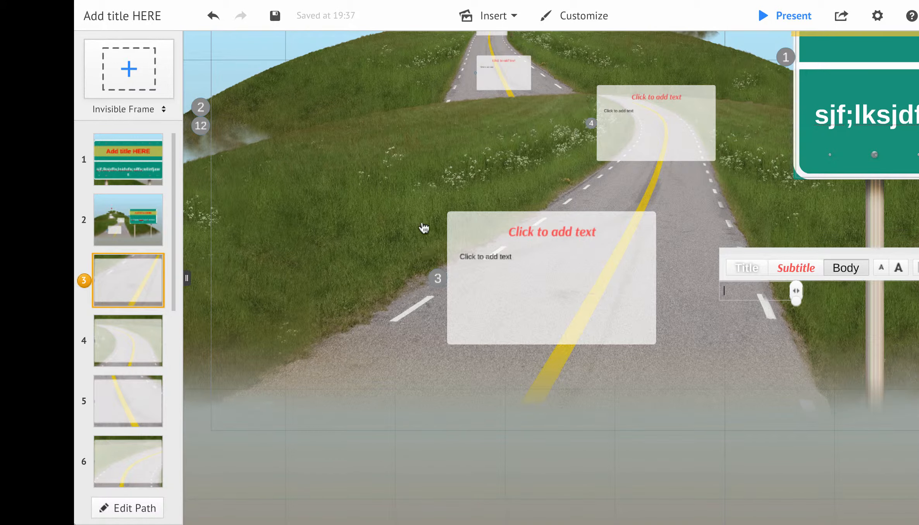
{"action": "double_click", "coordinate": [438, 285]}
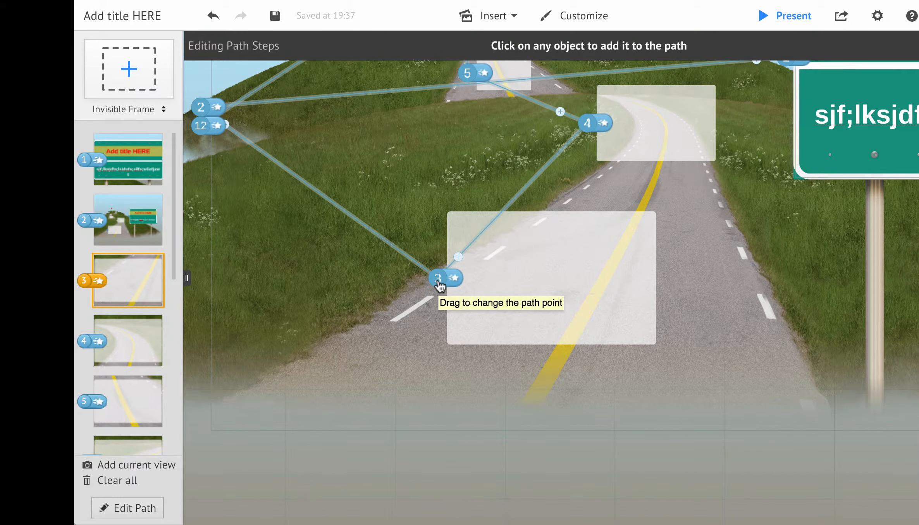
{"action": "left_click_drag", "start_coordinate": [438, 285], "coordinate": [833, 176]}
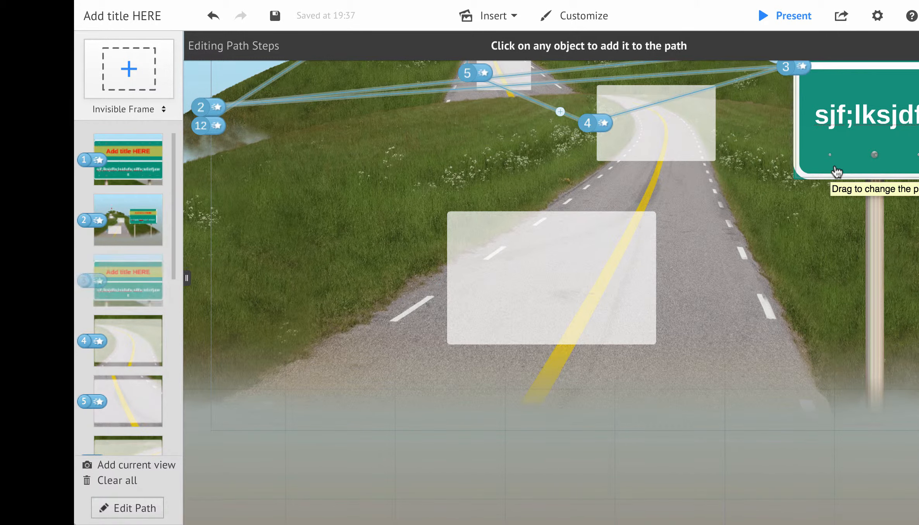
Step: Move path point 4 onto the road's front text frame and path point 3 from the title sign onto the text frame at the bend
{"action": "scroll", "coordinate": [758, 238], "scroll_direction": "up", "scroll_amount": 4}
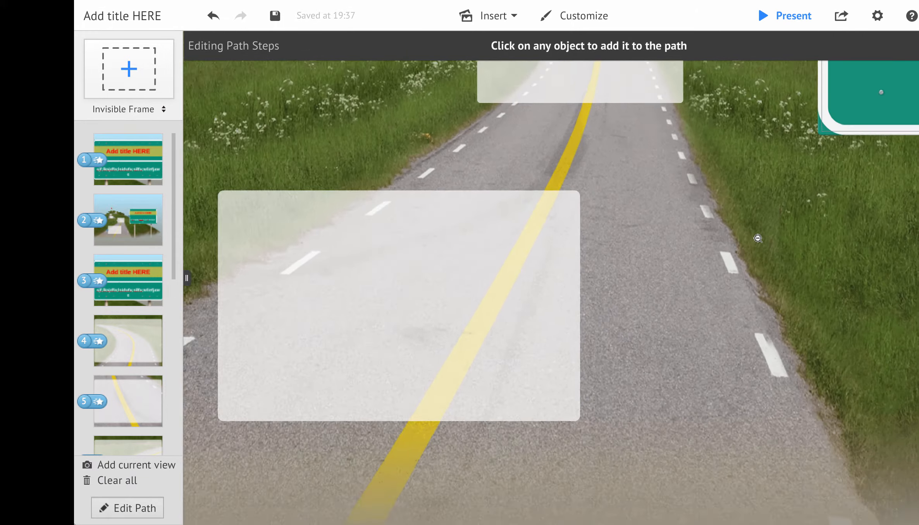
{"action": "scroll", "coordinate": [757, 238], "scroll_direction": "down", "scroll_amount": 2}
{"action": "scroll", "coordinate": [757, 238], "scroll_direction": "down", "scroll_amount": 3}
{"action": "scroll", "coordinate": [758, 239], "scroll_direction": "up", "scroll_amount": 2}
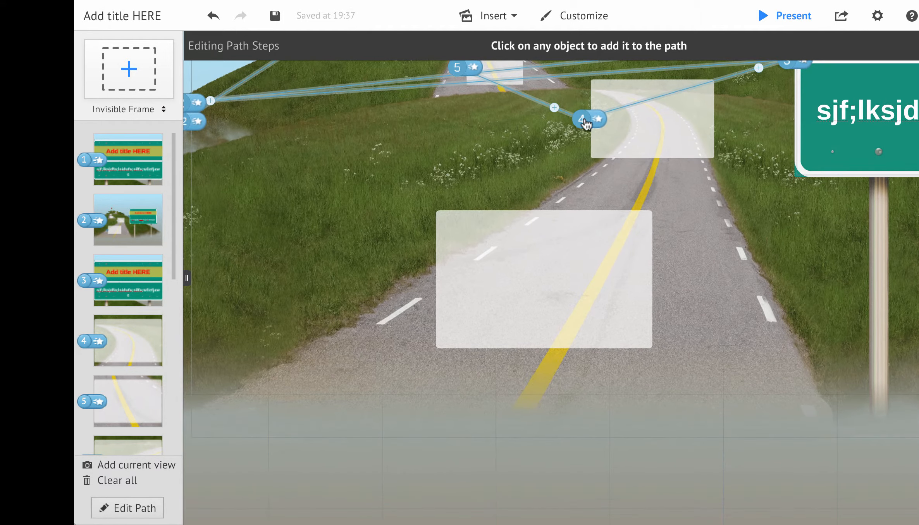
{"action": "left_click", "coordinate": [581, 123]}
{"action": "left_click_drag", "start_coordinate": [582, 125], "coordinate": [544, 263]}
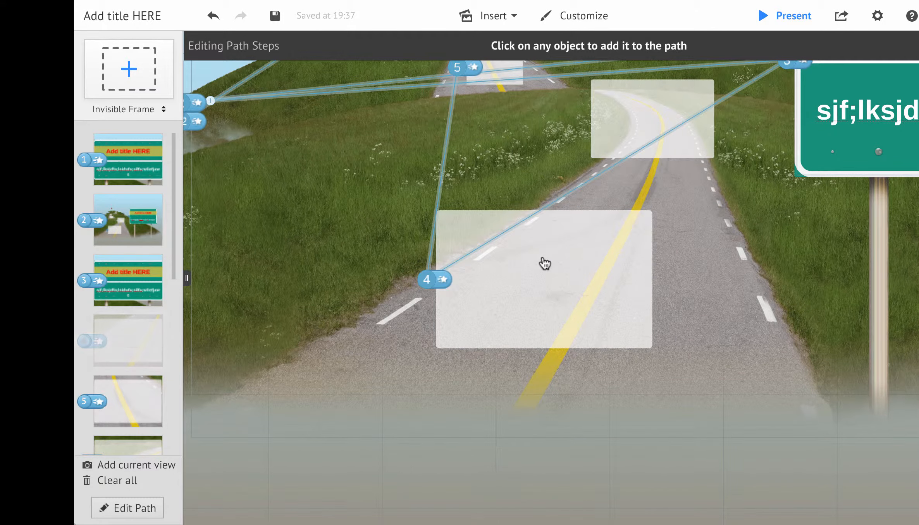
{"action": "left_click_drag", "start_coordinate": [793, 61], "coordinate": [640, 115]}
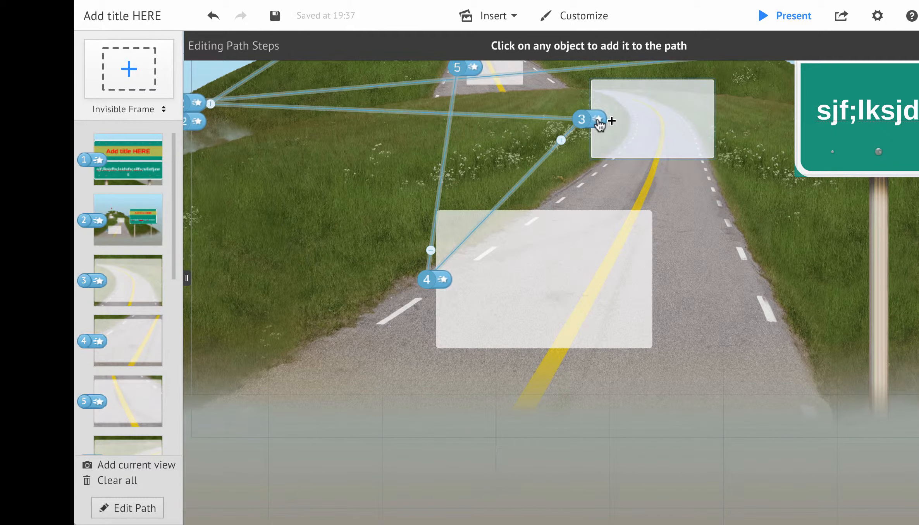
Step: Open the animation settings of path step 4, close them without adding an animation, and finish editing the path
{"action": "key", "text": "1"}
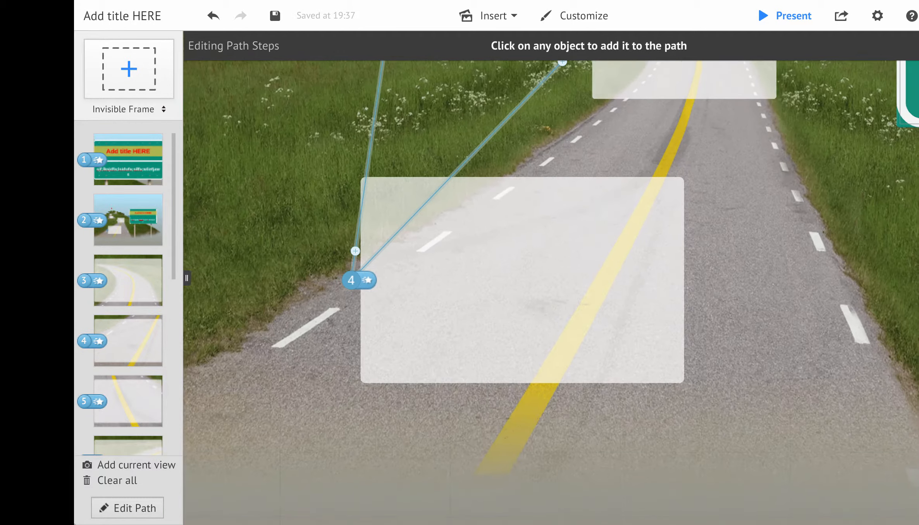
{"action": "left_click", "coordinate": [370, 281]}
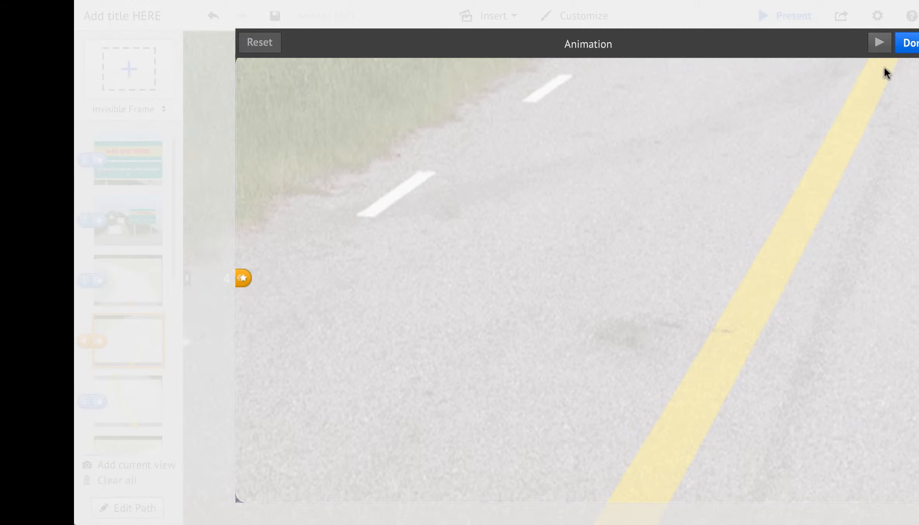
{"action": "left_click", "coordinate": [910, 43]}
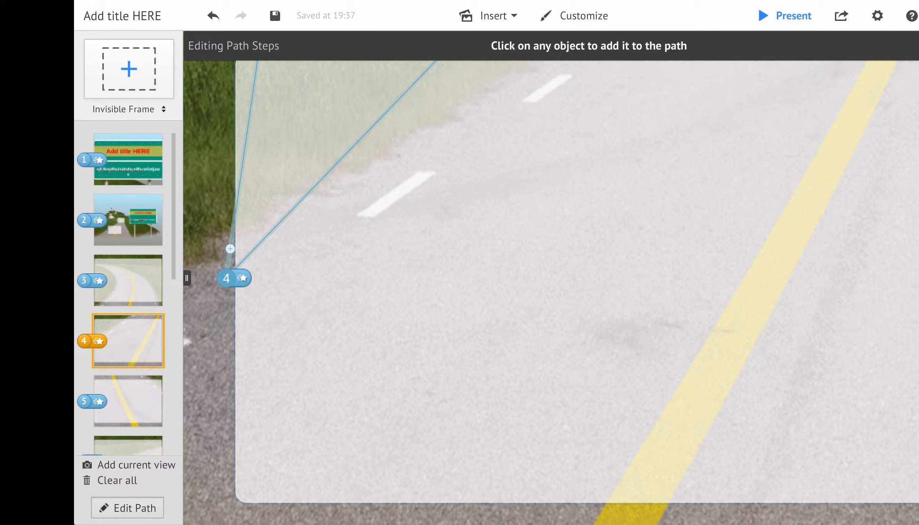
{"action": "key", "text": "Escape"}
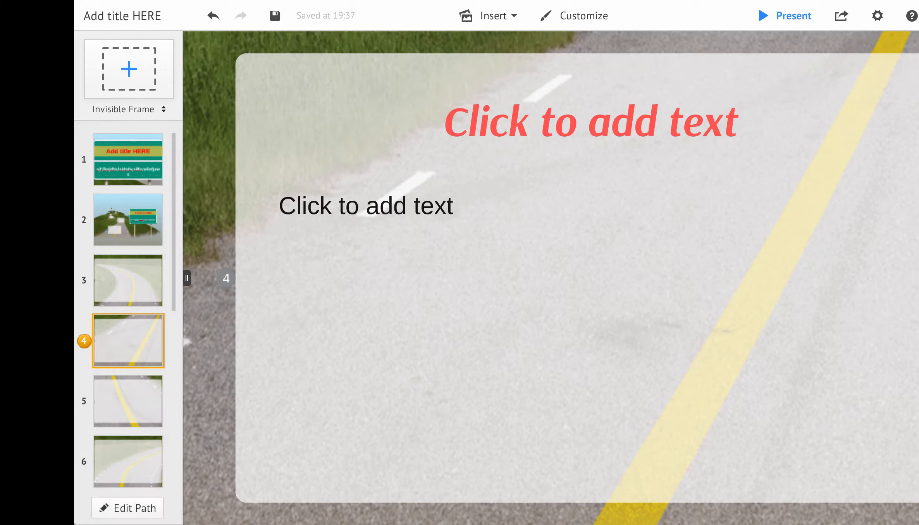
{"action": "key", "text": "2"}
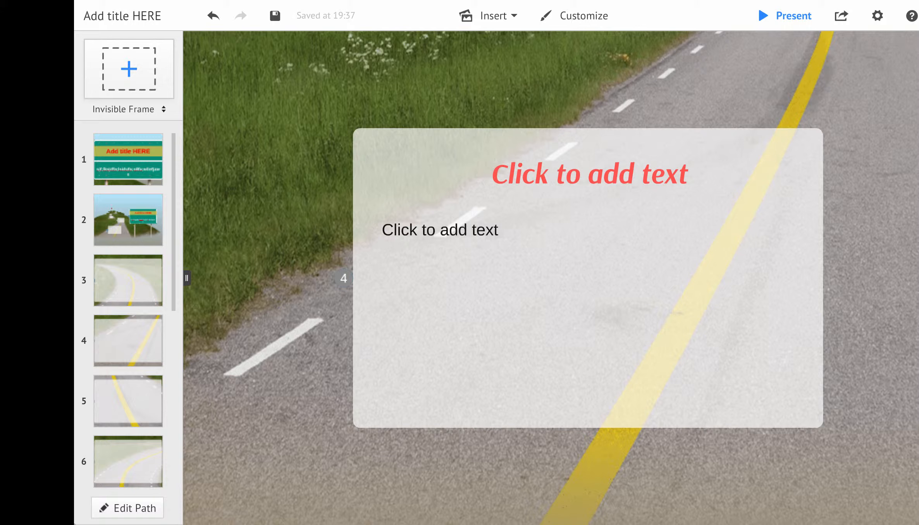
{"action": "key", "text": "2"}
{"action": "key", "text": "2"}
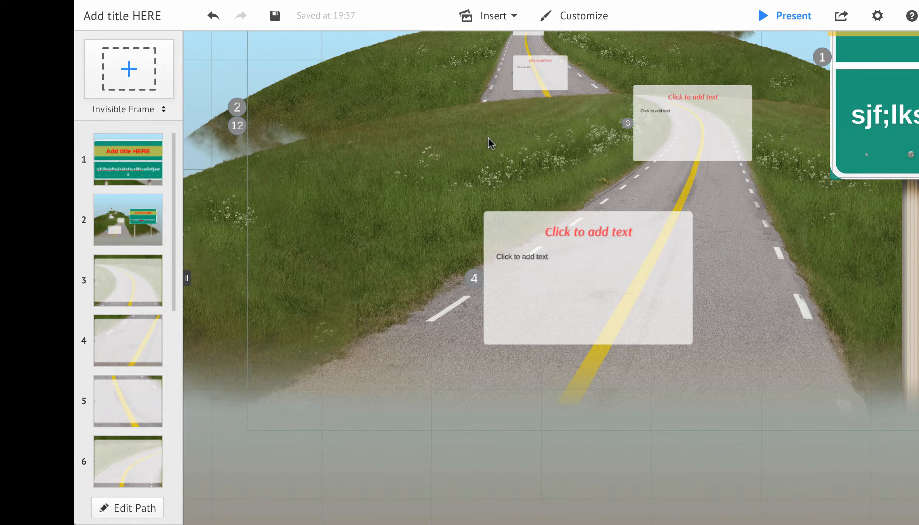
{"action": "left_click_drag", "start_coordinate": [487, 136], "coordinate": [470, 198]}
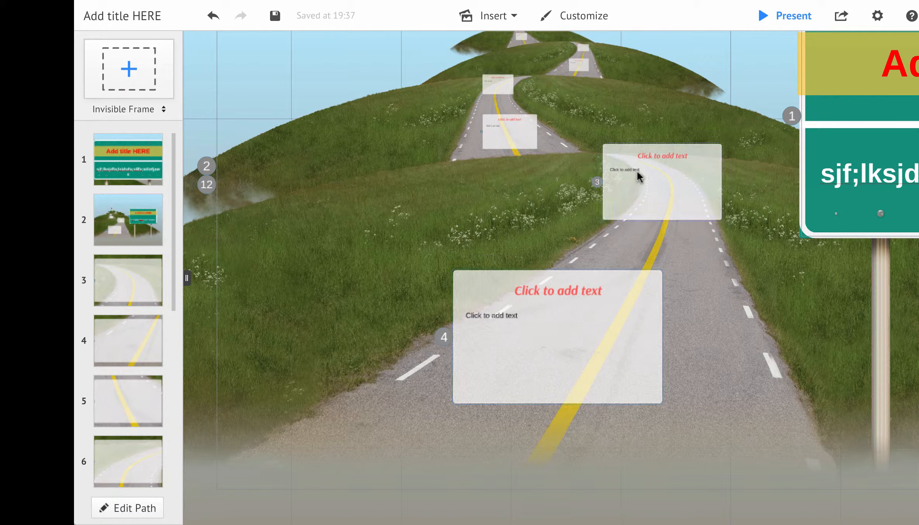
{"action": "left_click", "coordinate": [598, 183]}
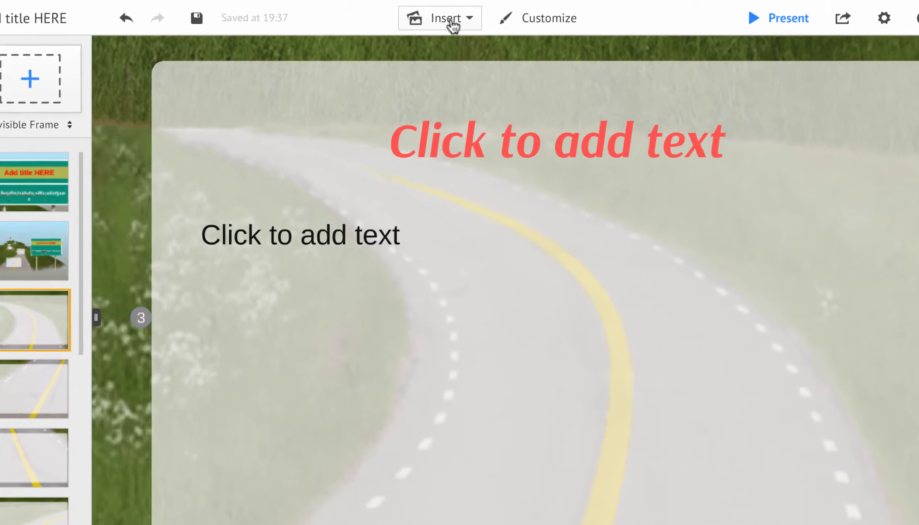
{"action": "left_click", "coordinate": [496, 18]}
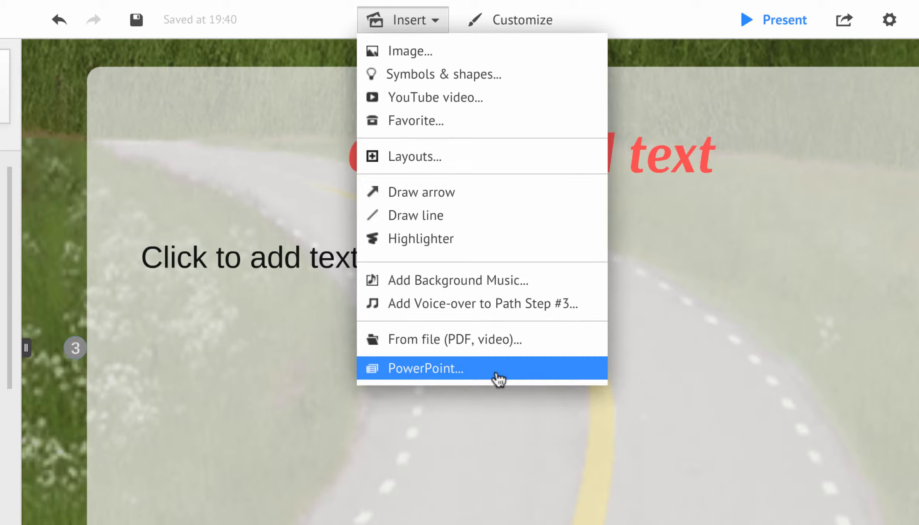
{"action": "left_click", "coordinate": [484, 100]}
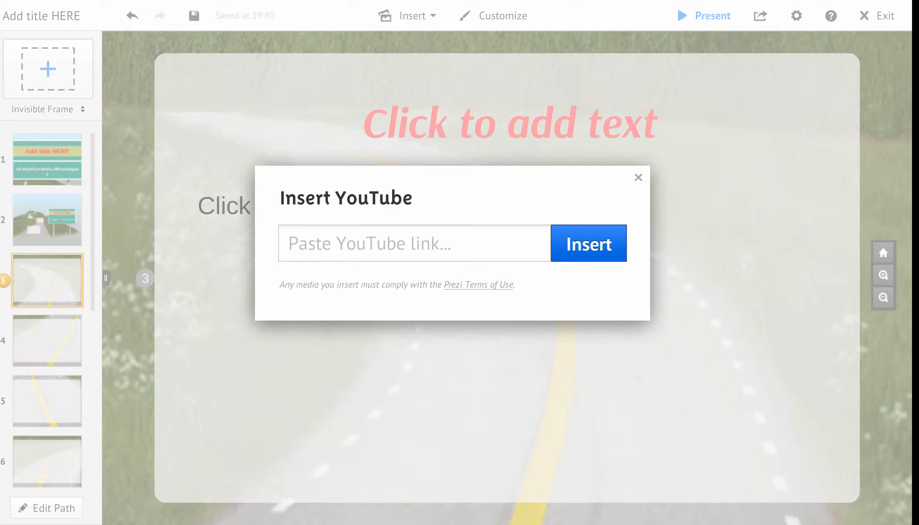
{"action": "left_click", "coordinate": [458, 243]}
{"action": "type", "text": "https://www.youtube.com/watch?v=HsB9R1qQWTI"}
{"action": "left_click", "coordinate": [610, 252]}
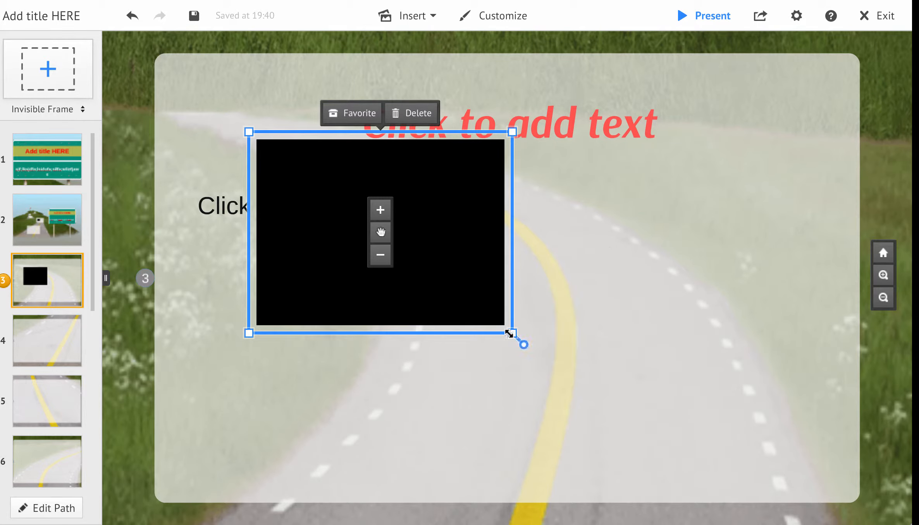
Step: Enlarge the inserted video and position it so that it fills most of frame 3 below the title
{"action": "mouse_move", "coordinate": [509, 334]}
{"action": "left_mouse_down"}
{"action": "mouse_move", "coordinate": [676, 400]}
{"action": "mouse_move", "coordinate": [655, 416]}
{"action": "mouse_move", "coordinate": [513, 346]}
{"action": "left_mouse_up"}
{"action": "left_click_drag", "start_coordinate": [435, 252], "coordinate": [789, 279]}
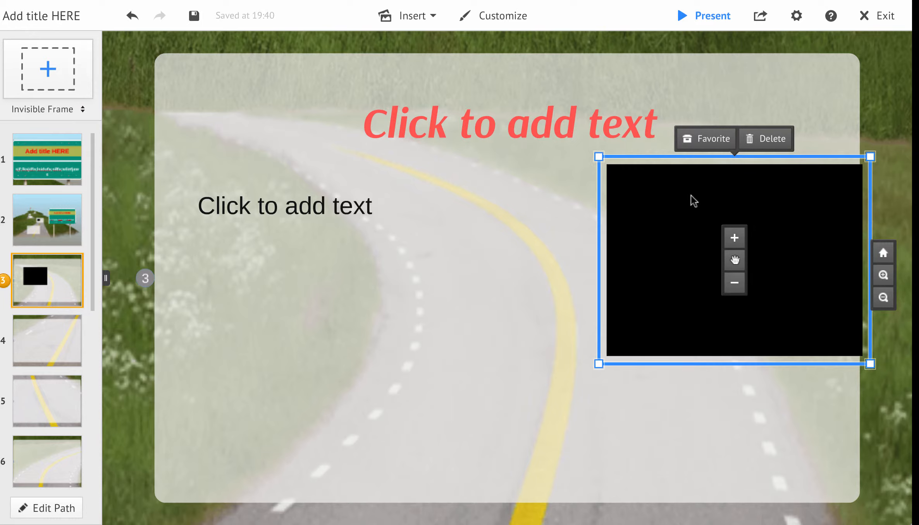
{"action": "left_click_drag", "start_coordinate": [691, 195], "coordinate": [615, 195]}
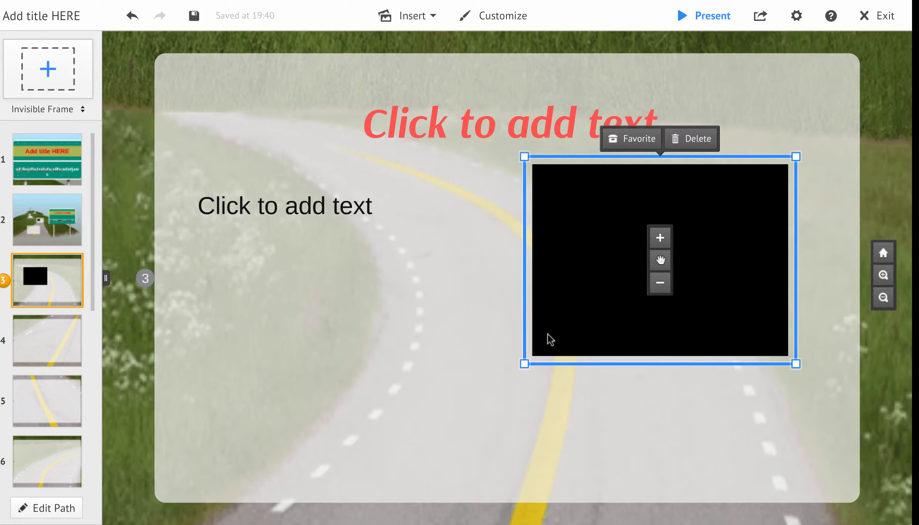
{"action": "left_click_drag", "start_coordinate": [523, 365], "coordinate": [368, 414]}
{"action": "left_click_drag", "start_coordinate": [475, 372], "coordinate": [326, 429]}
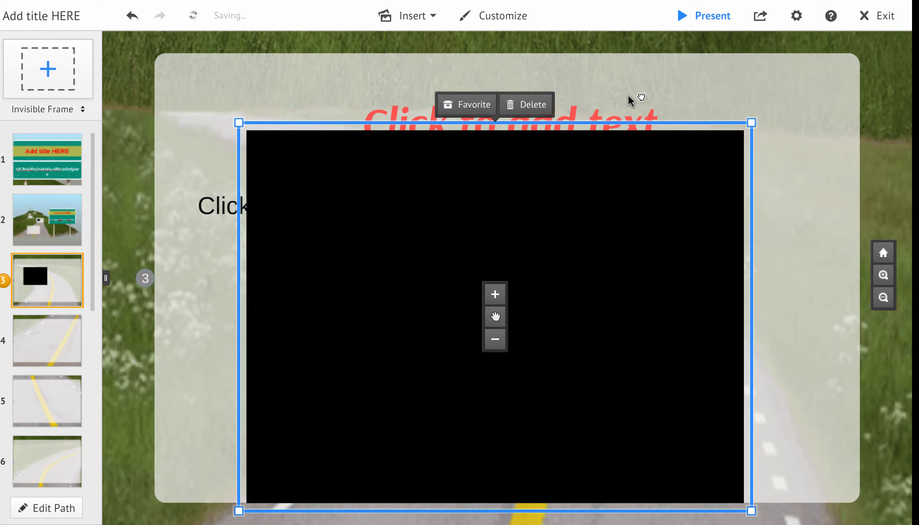
Step: Move frame 3's title placeholder up above the video and fill it with "The Tell - Tale Heart"
{"action": "left_click_drag", "start_coordinate": [628, 95], "coordinate": [628, 86]}
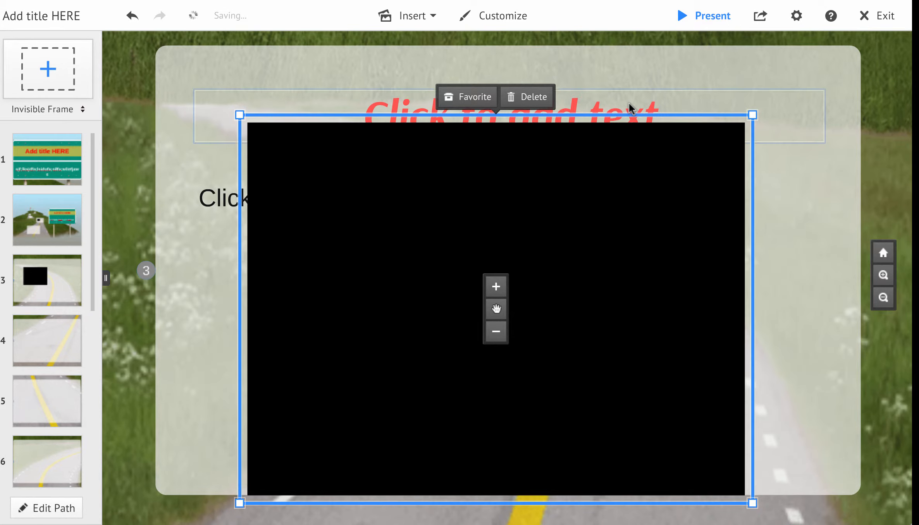
{"action": "left_click", "coordinate": [628, 102]}
{"action": "left_click", "coordinate": [629, 77]}
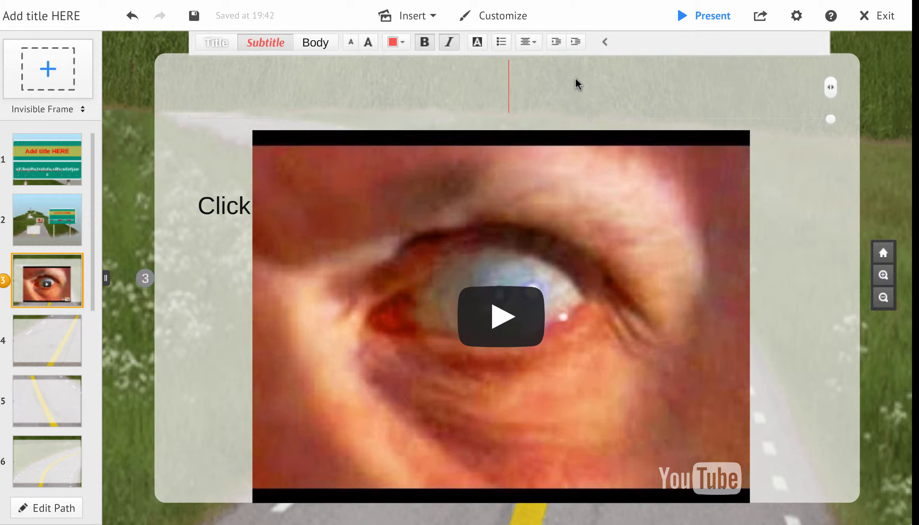
{"action": "type", "text": "The Tell Ta"}
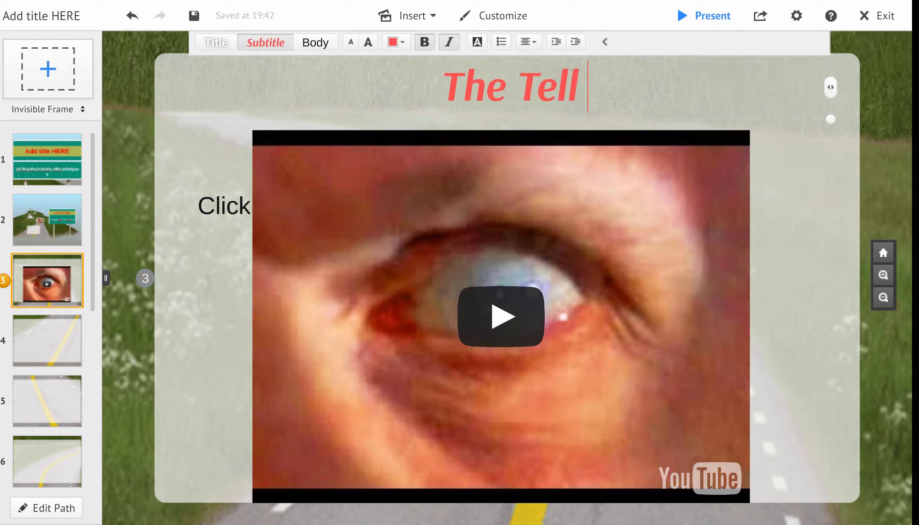
{"action": "key", "text": "BackSpace"}
{"action": "key", "text": "BackSpace"}
{"action": "type", "text": "-"}
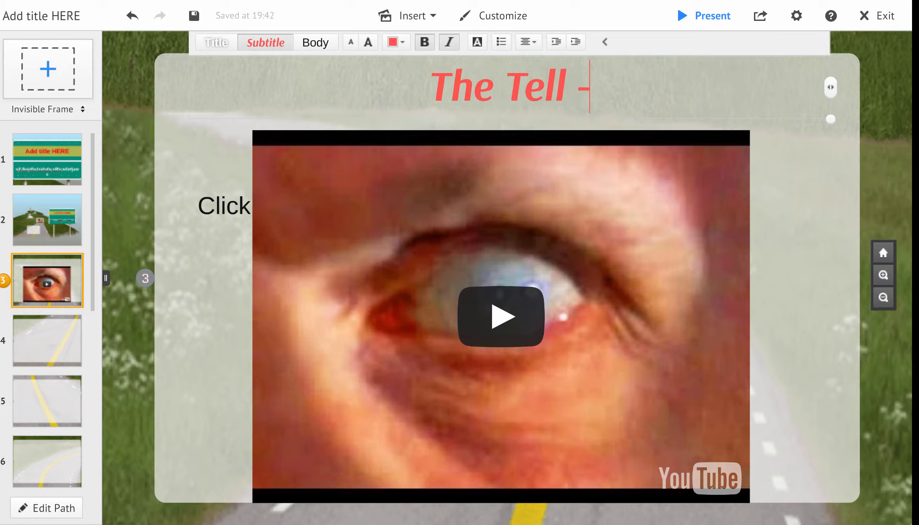
{"action": "type", "text": " Tale Heart"}
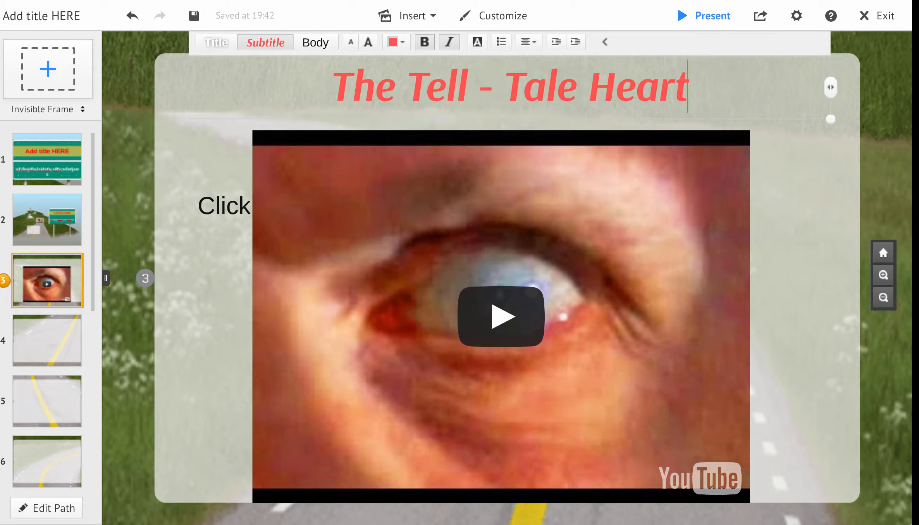
{"action": "left_click", "coordinate": [841, 354]}
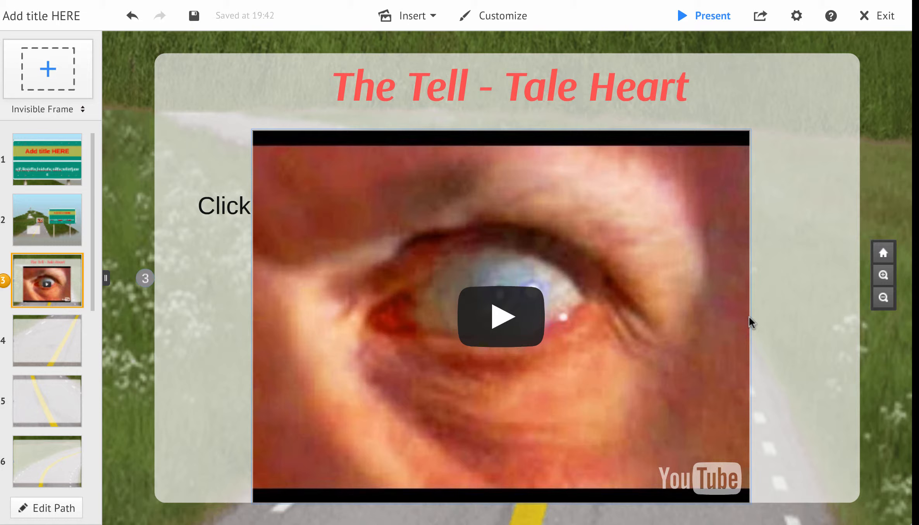
Step: Start presenting the prezi and allow full screen with keyboard controls
{"action": "left_click", "coordinate": [883, 297]}
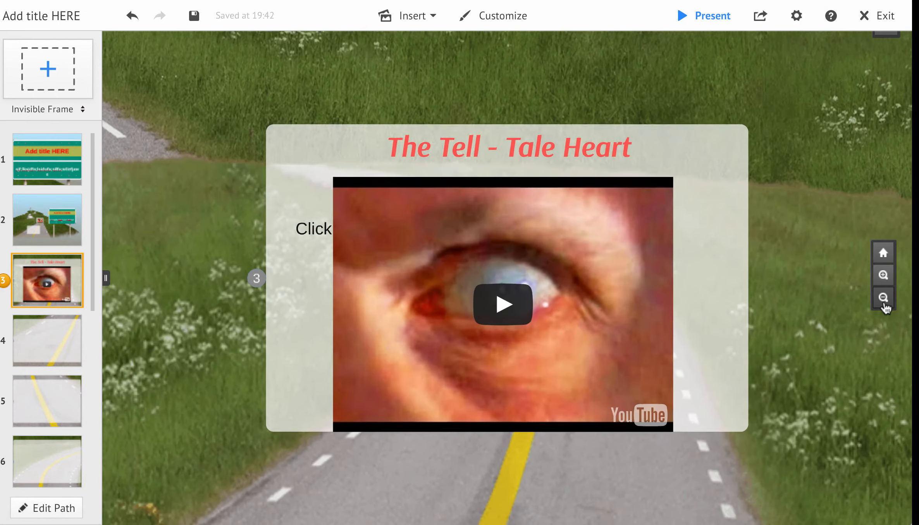
{"action": "left_click", "coordinate": [884, 298]}
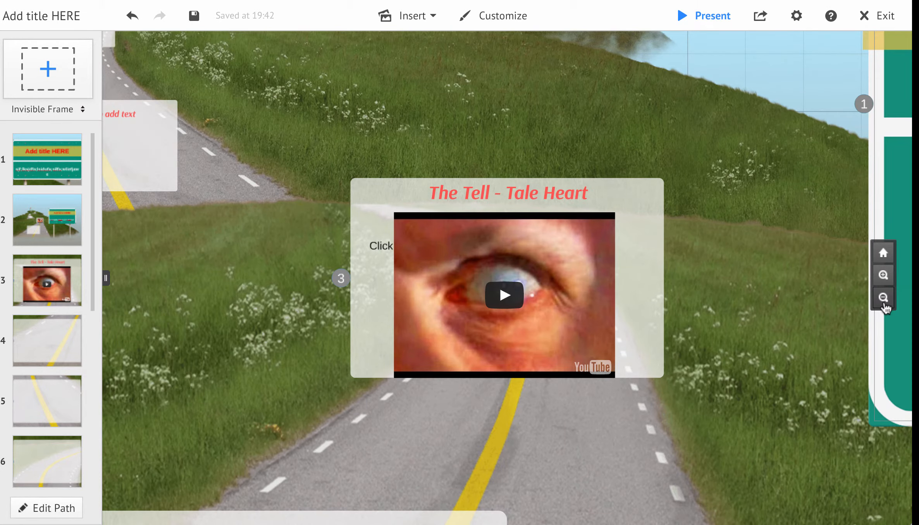
{"action": "left_click", "coordinate": [883, 298]}
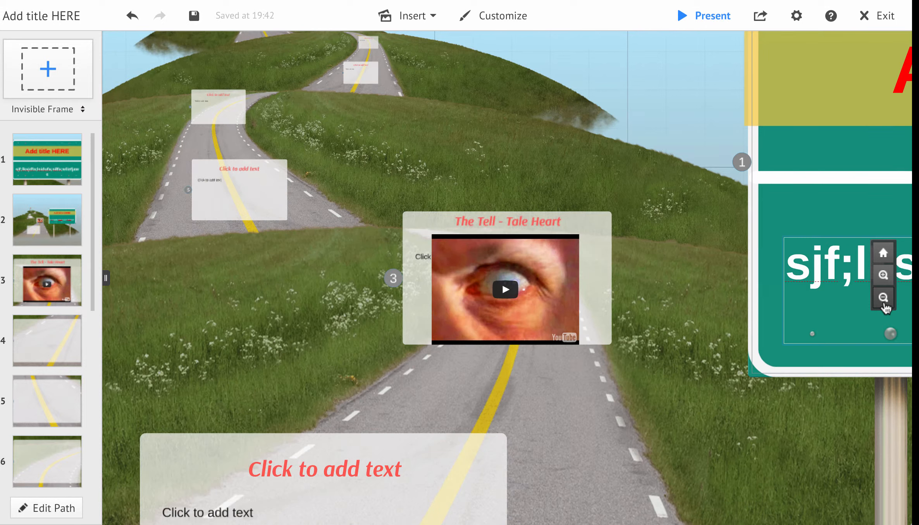
{"action": "left_click", "coordinate": [884, 298]}
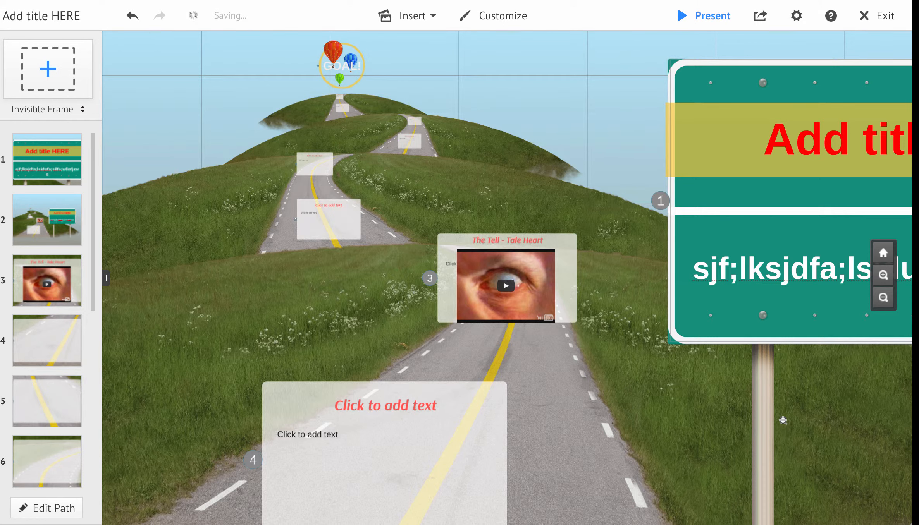
{"action": "scroll", "coordinate": [787, 426], "scroll_direction": "down", "scroll_amount": 3}
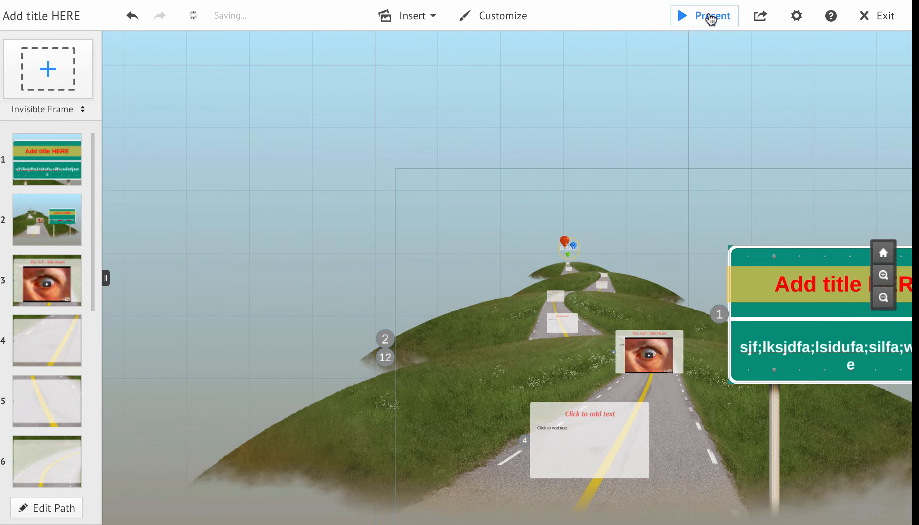
{"action": "left_click", "coordinate": [709, 16]}
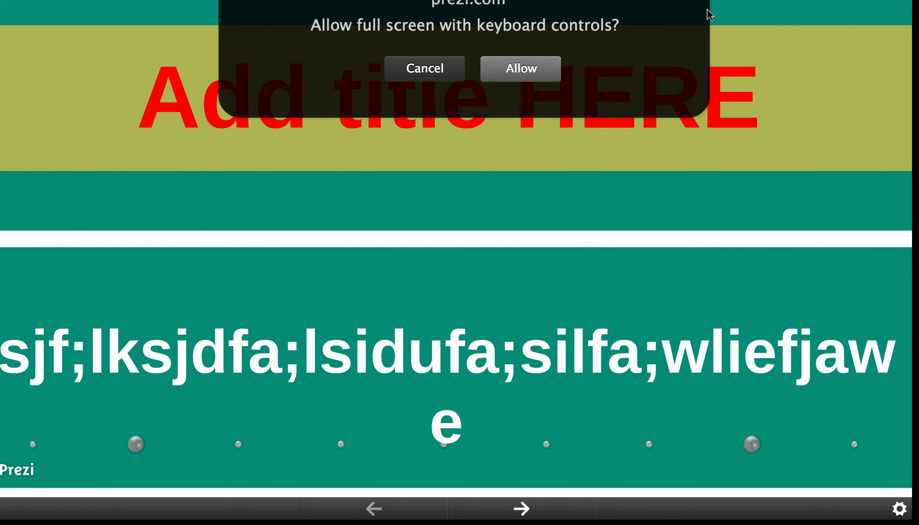
{"action": "left_click", "coordinate": [544, 67]}
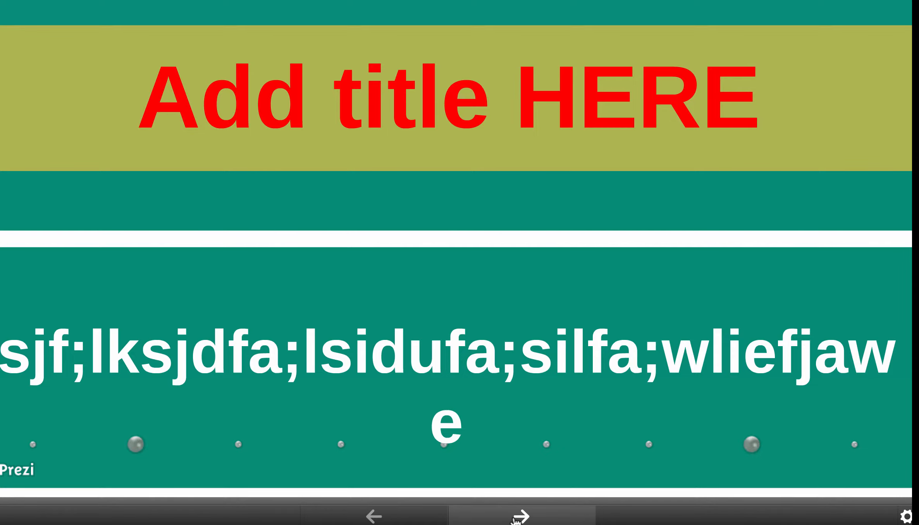
Step: Advance the presentation through the overview to the third path step and play its YouTube video
{"action": "left_click", "coordinate": [516, 518]}
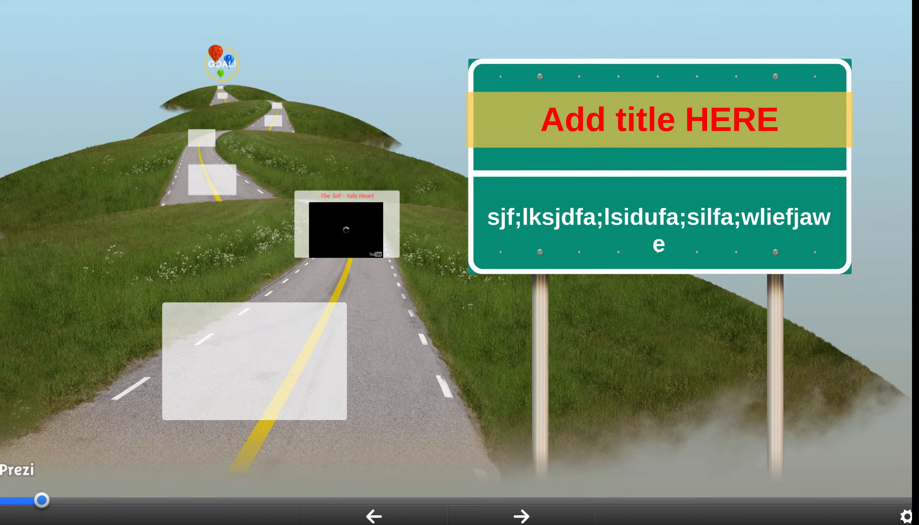
{"action": "key", "text": "Right"}
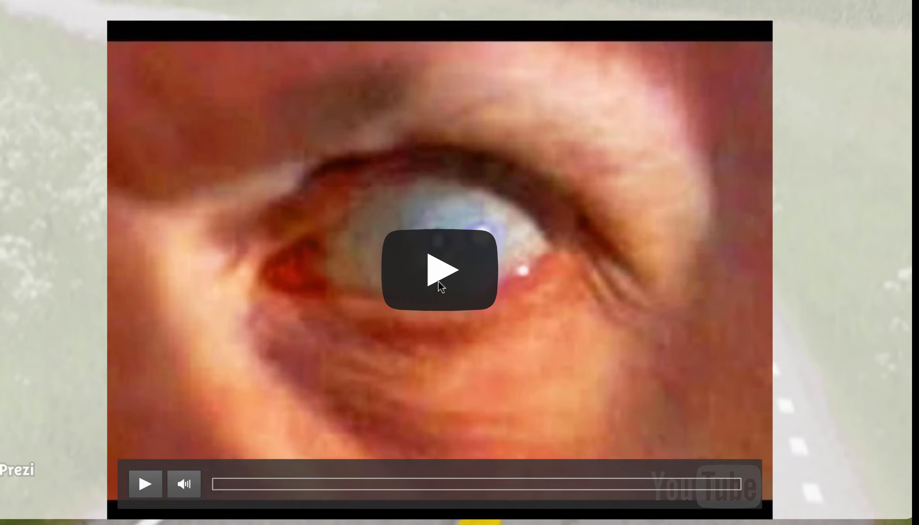
{"action": "left_click", "coordinate": [437, 280]}
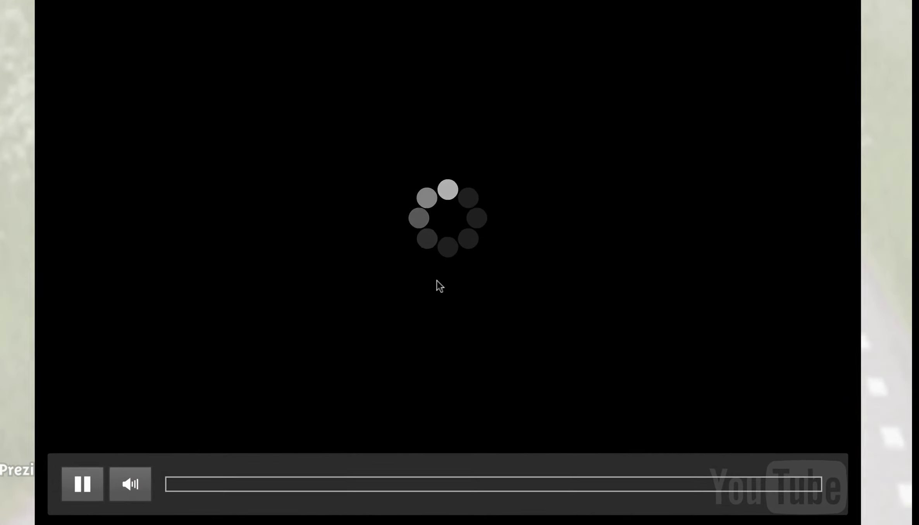